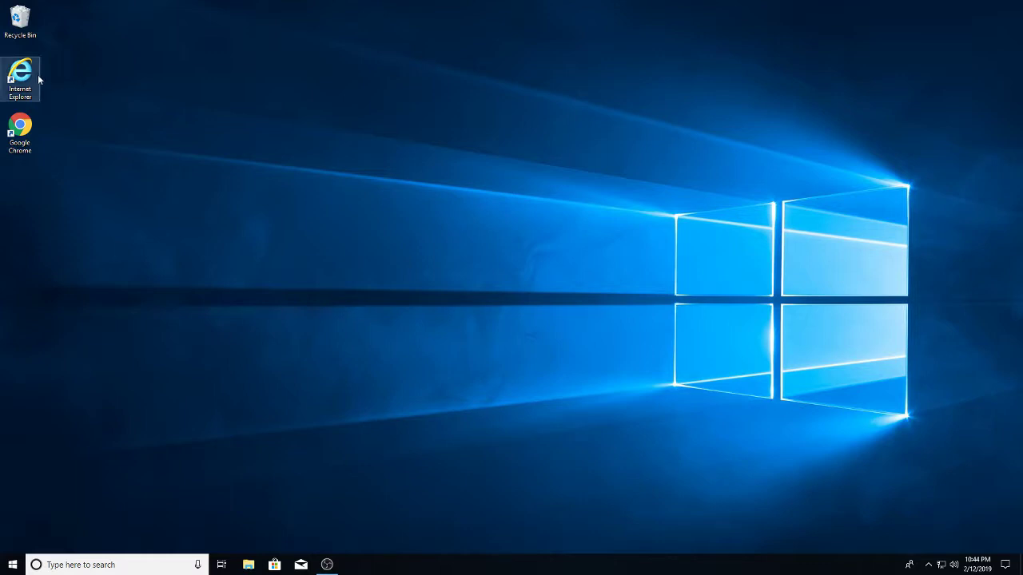
- Launch Google Chrome and go to yahoo.com
double_click(22, 134)
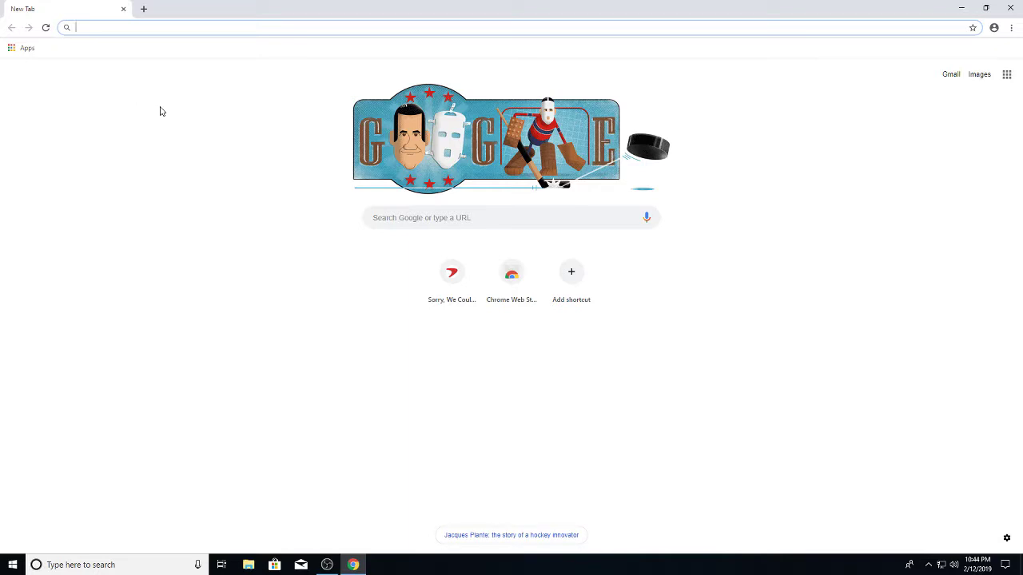
text(yahoo.com)
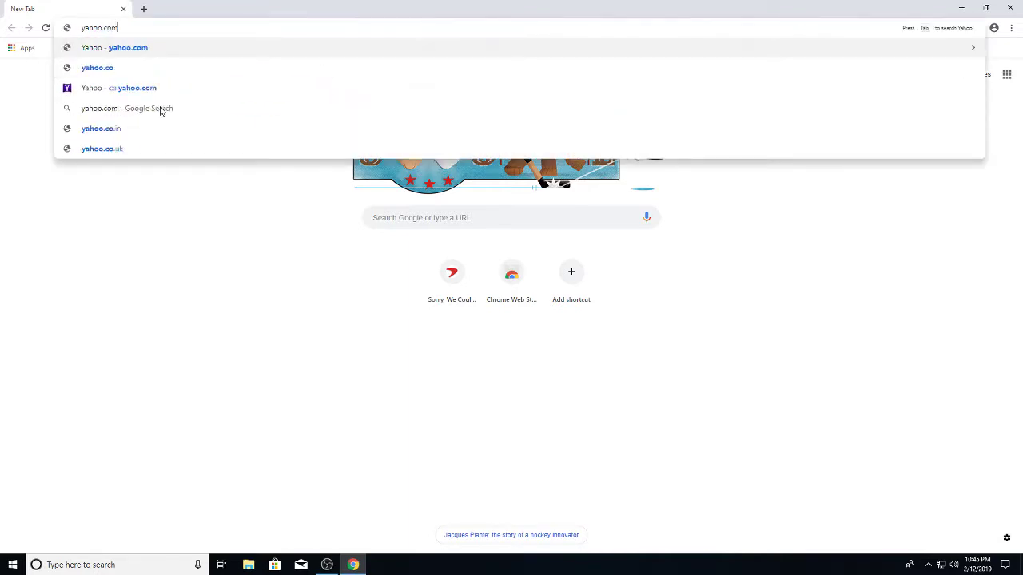
key(Return)
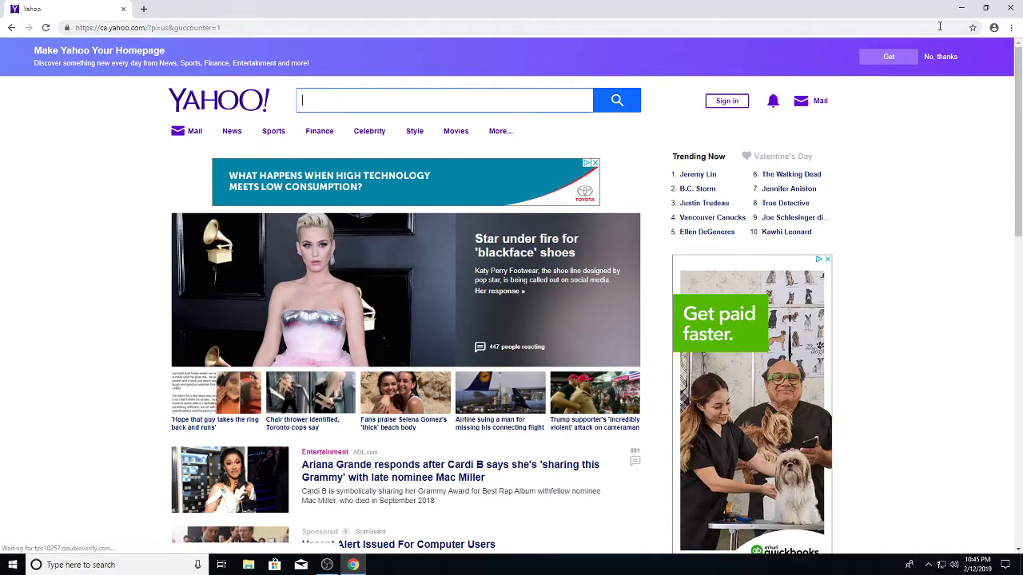
- Close and relaunch Chrome, then load yahoo.com again from the address bar
click(1009, 10)
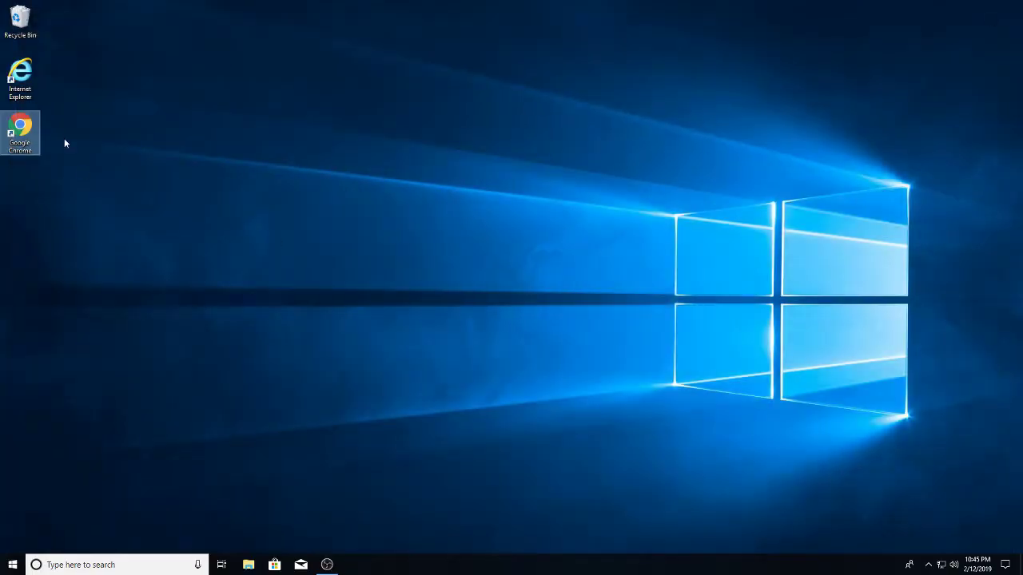
double_click(22, 129)
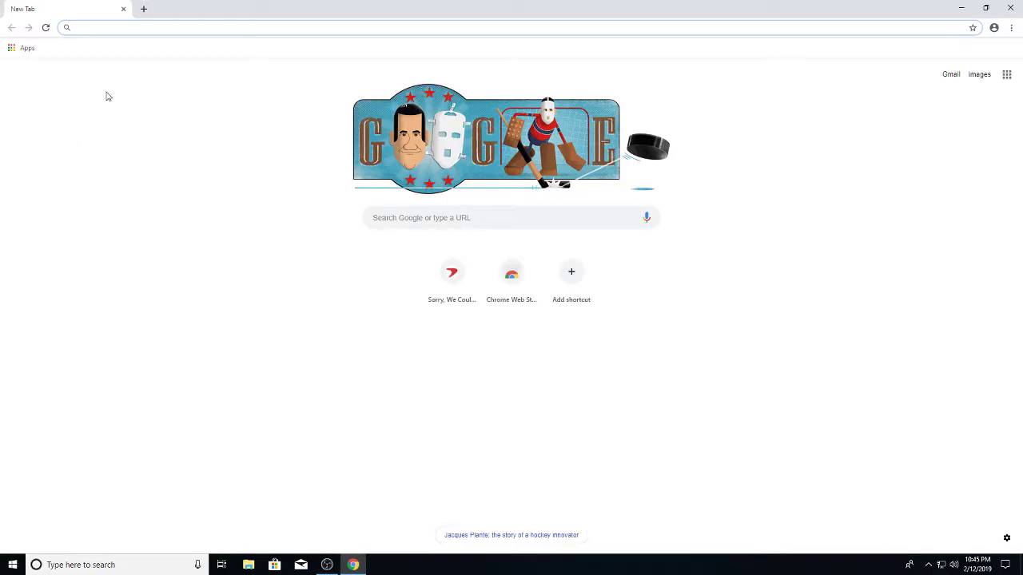
click(101, 28)
text(yahoo.com)
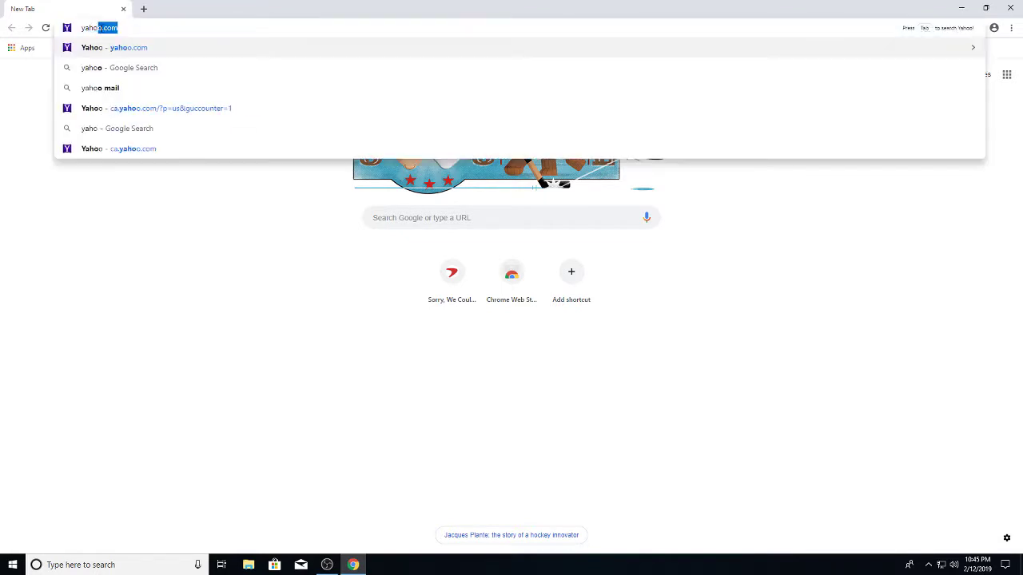
key(Return)
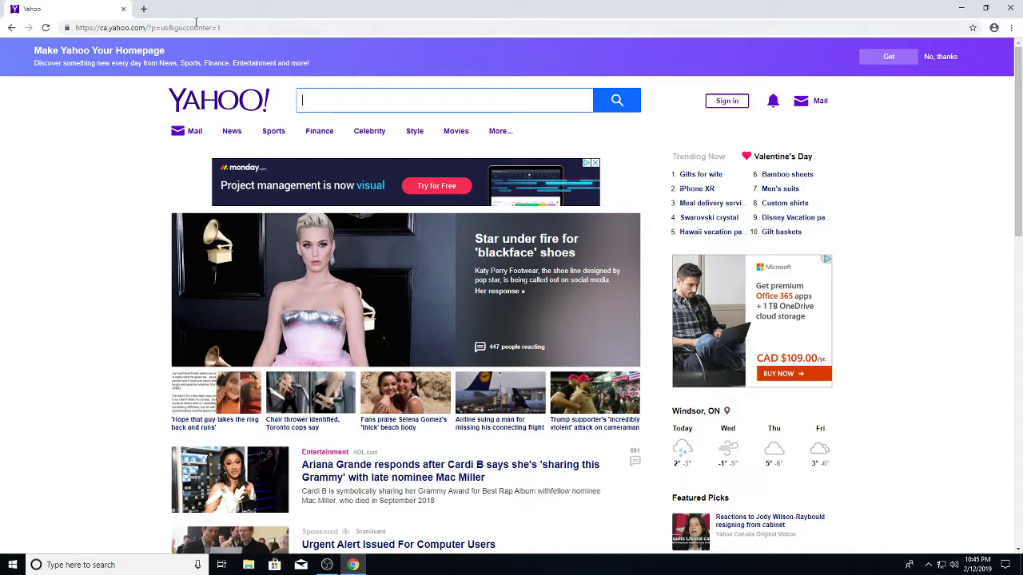
- Turn on Show bookmarks bar from Chrome's Bookmarks menu
click(1012, 28)
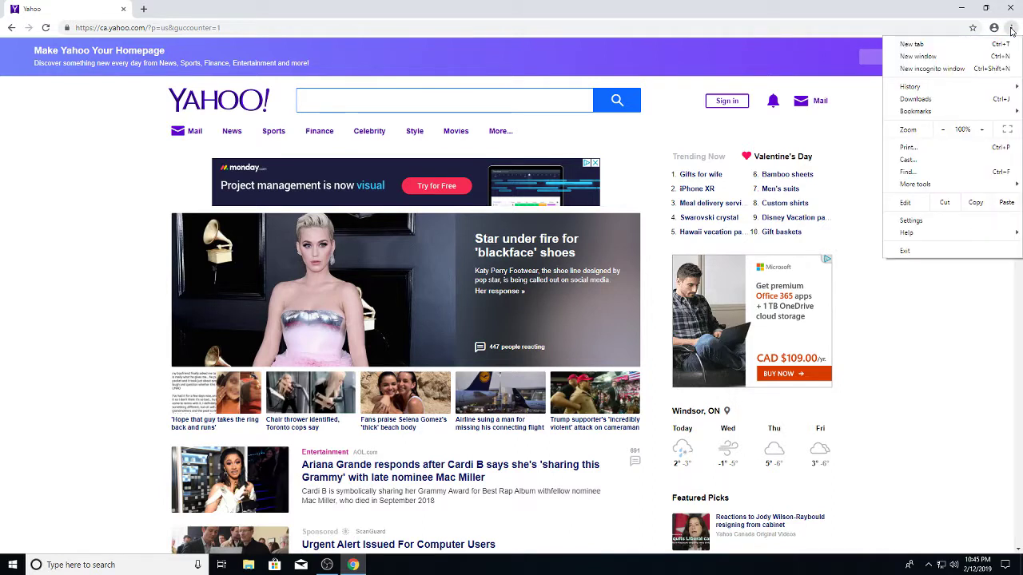
mouse_move(916, 112)
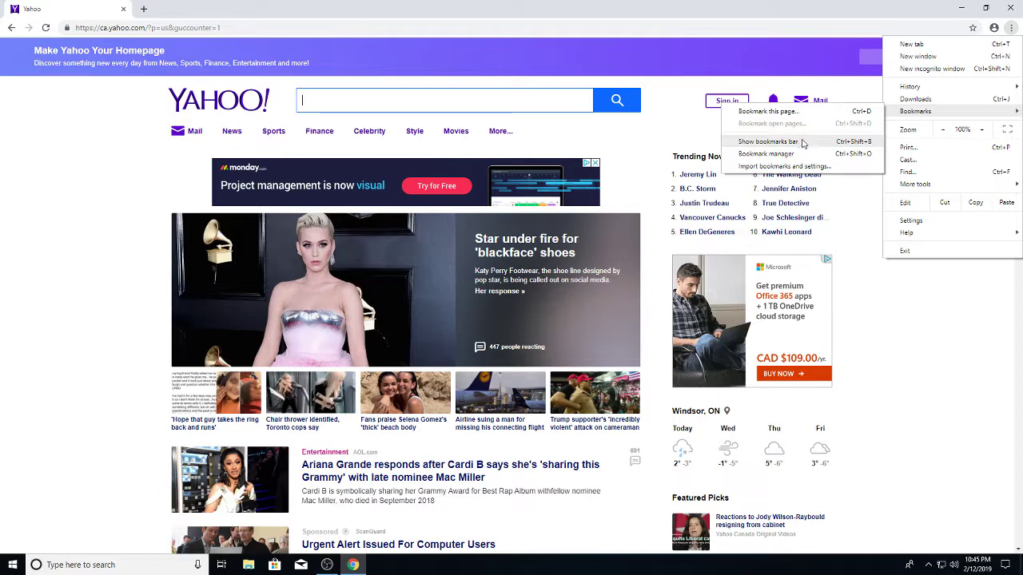
click(803, 142)
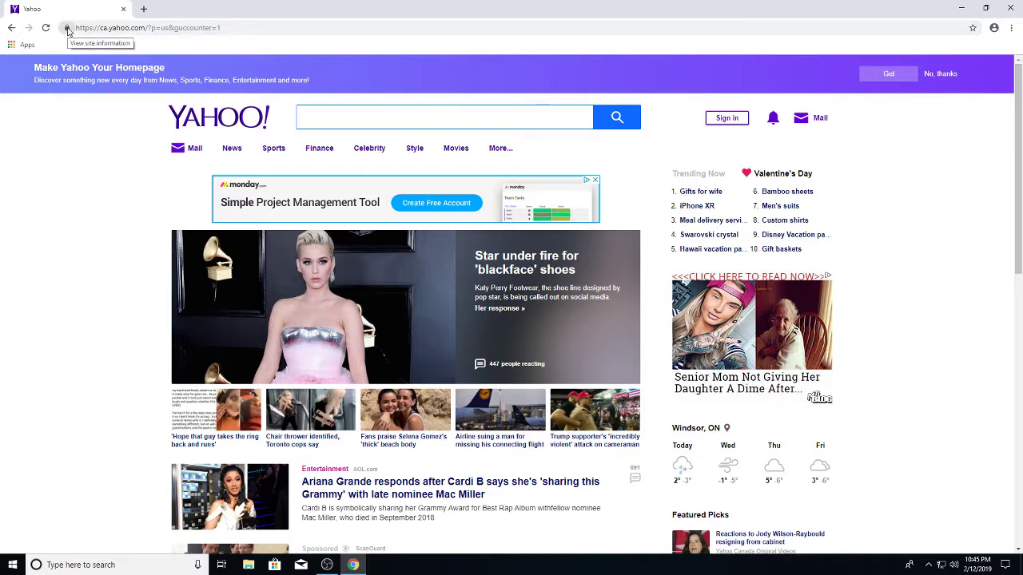
- Bookmark the Yahoo page on the bookmarks bar and delete the duplicate Yahoo bookmark
drag(68, 28, 63, 48)
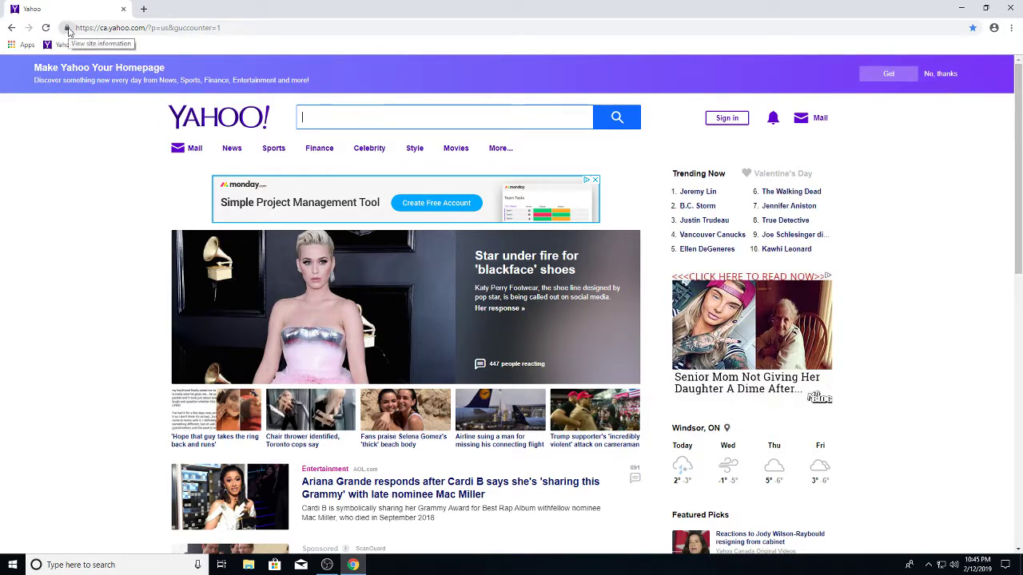
drag(68, 28, 99, 47)
right_click(99, 48)
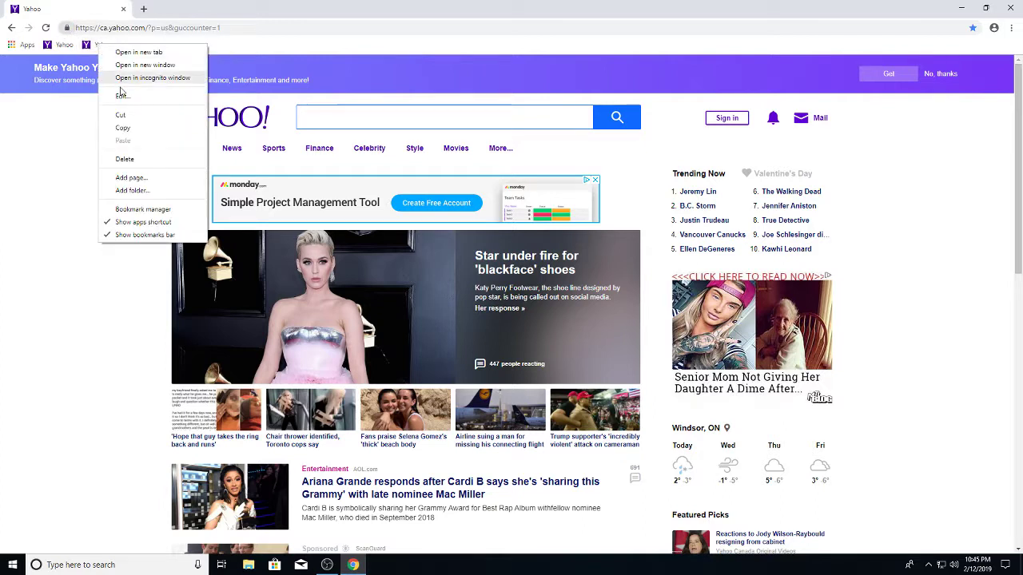
click(130, 160)
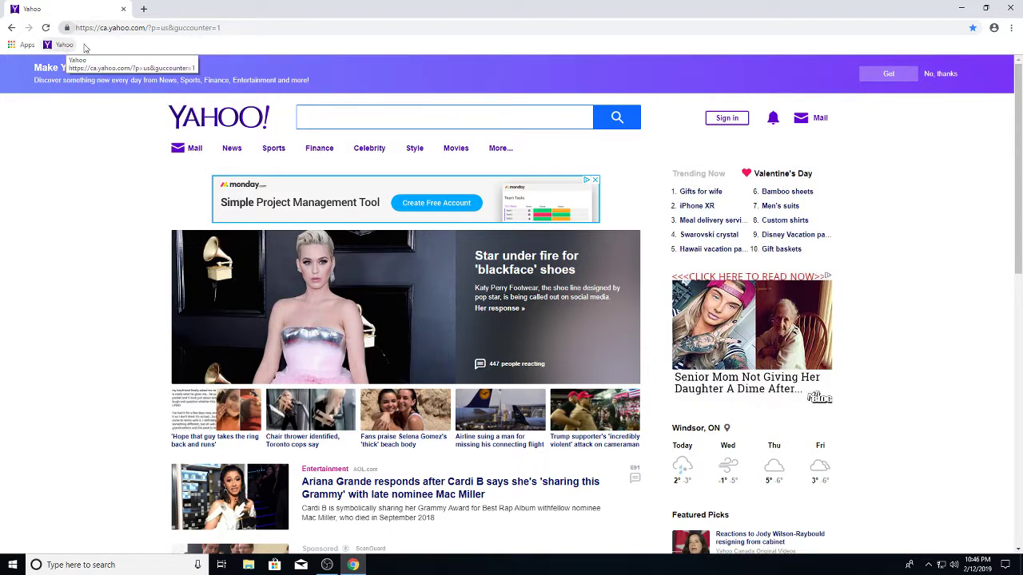
- Restart Chrome and reopen ca.yahoo.com from the Yahoo bookmark, twice
click(1005, 8)
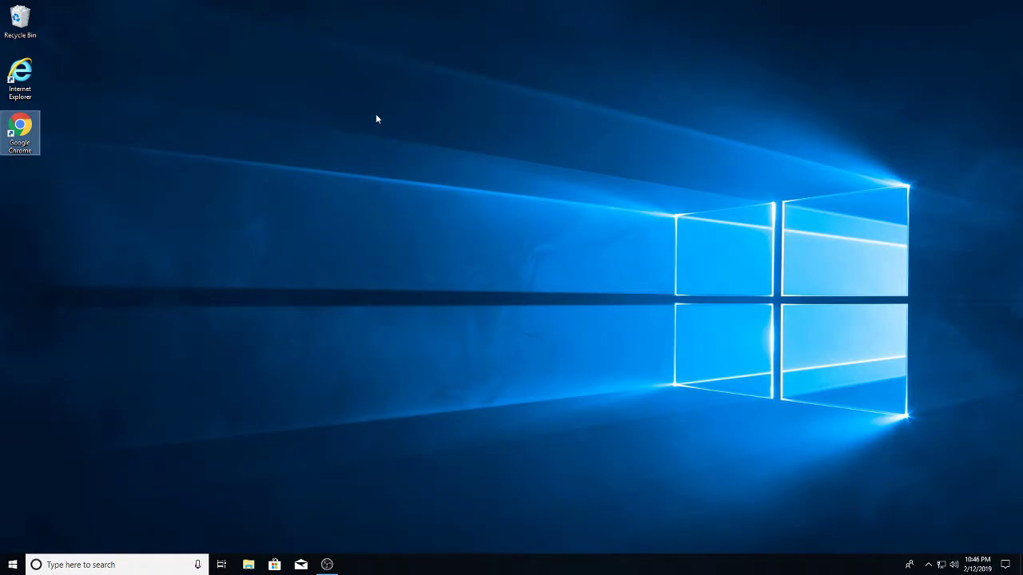
double_click(33, 129)
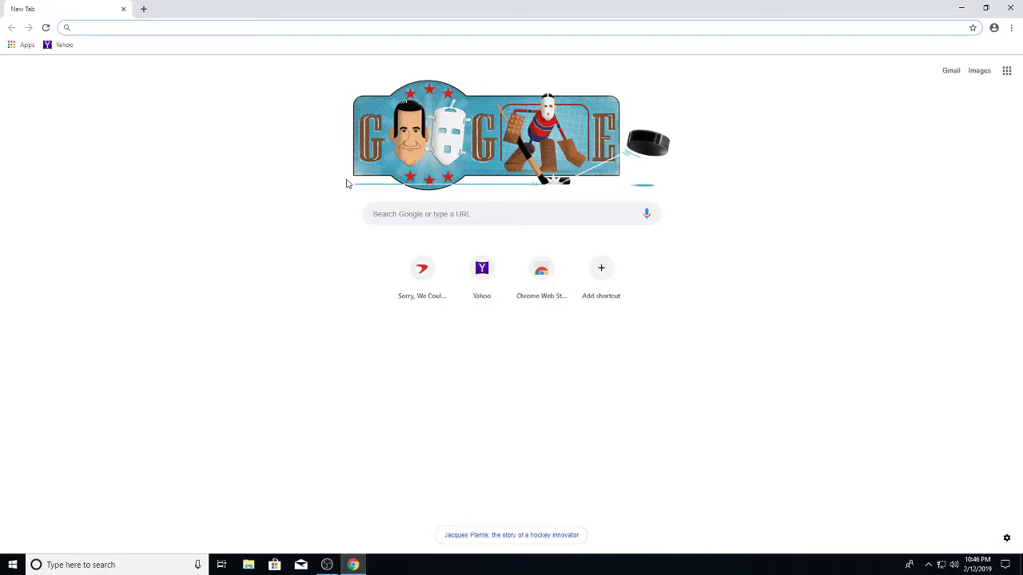
click(59, 46)
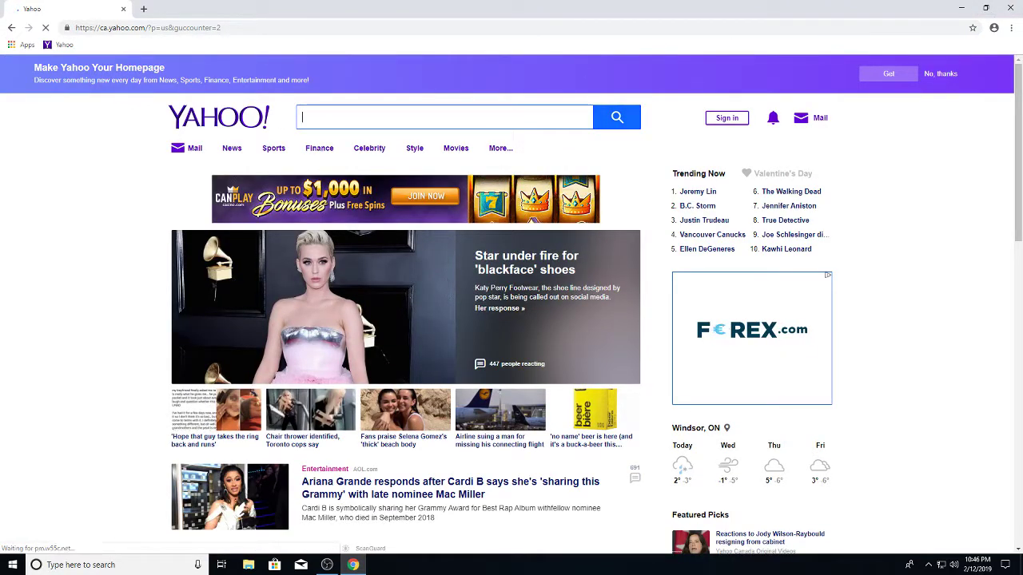
click(1009, 10)
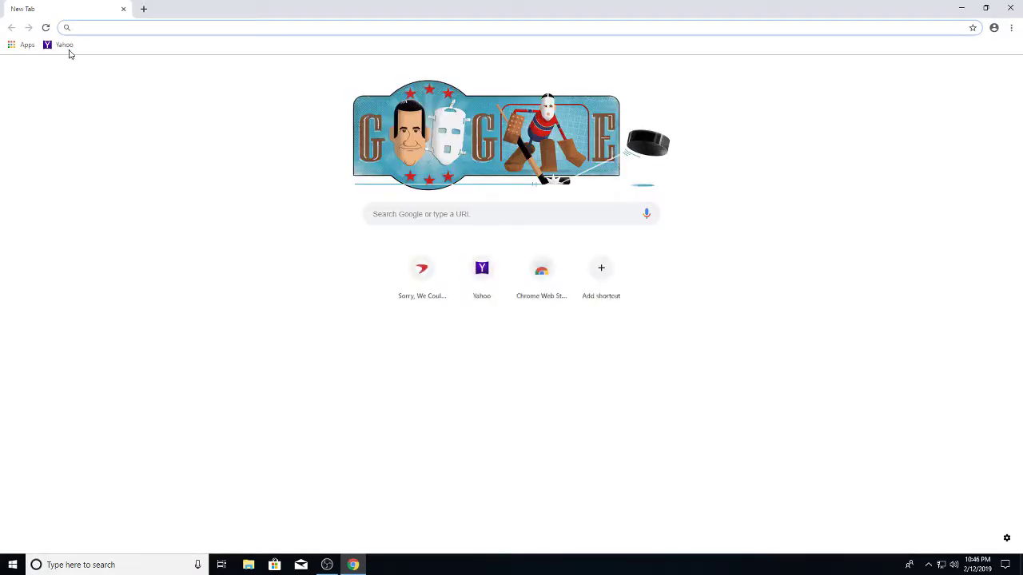
click(62, 45)
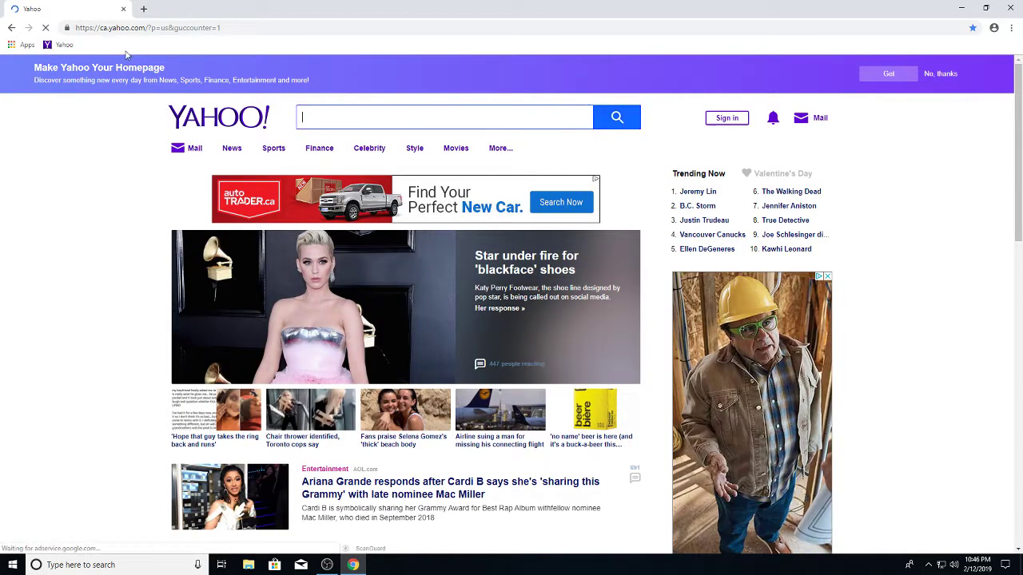
click(144, 29)
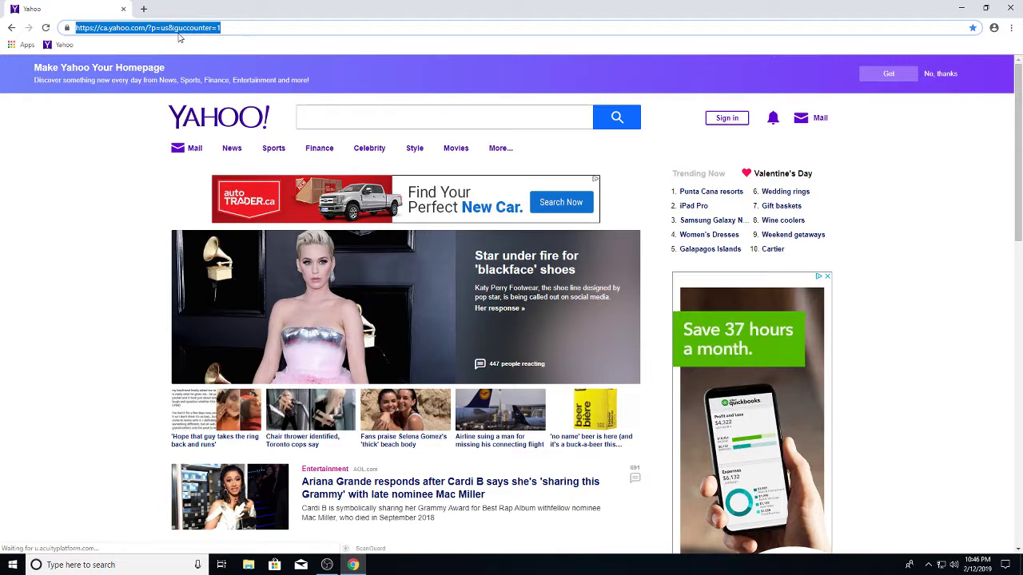
- Search netflix, bookmark Netflix Canada on the bookmarks bar, then test the Yahoo and Netflix bookmarks
text(netflix)
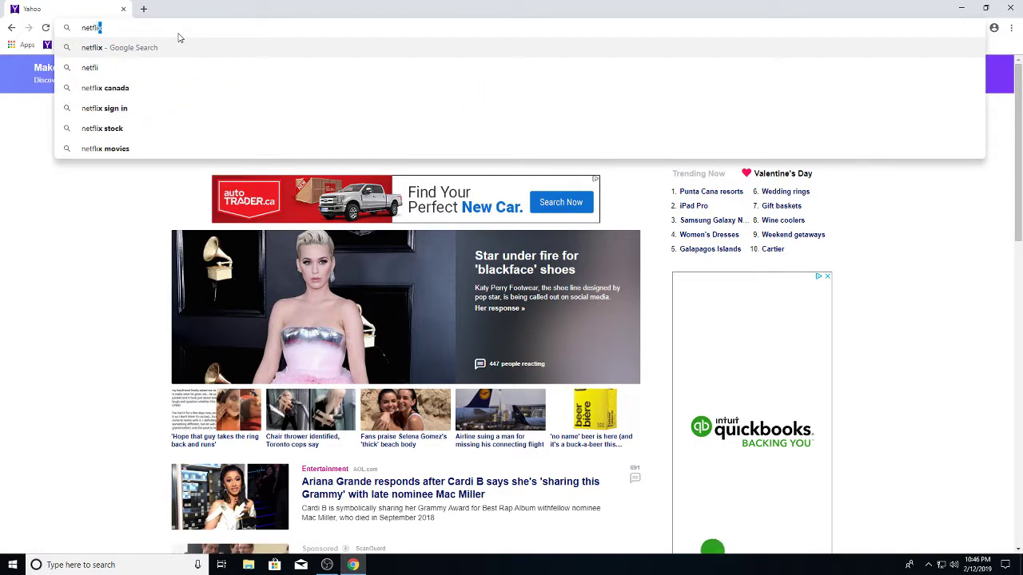
key(Return)
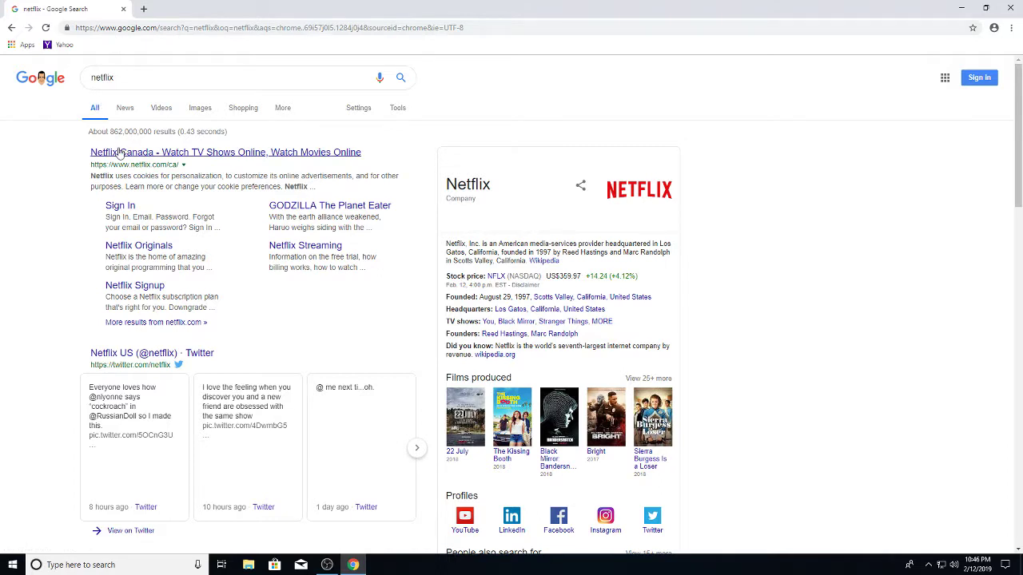
click(122, 153)
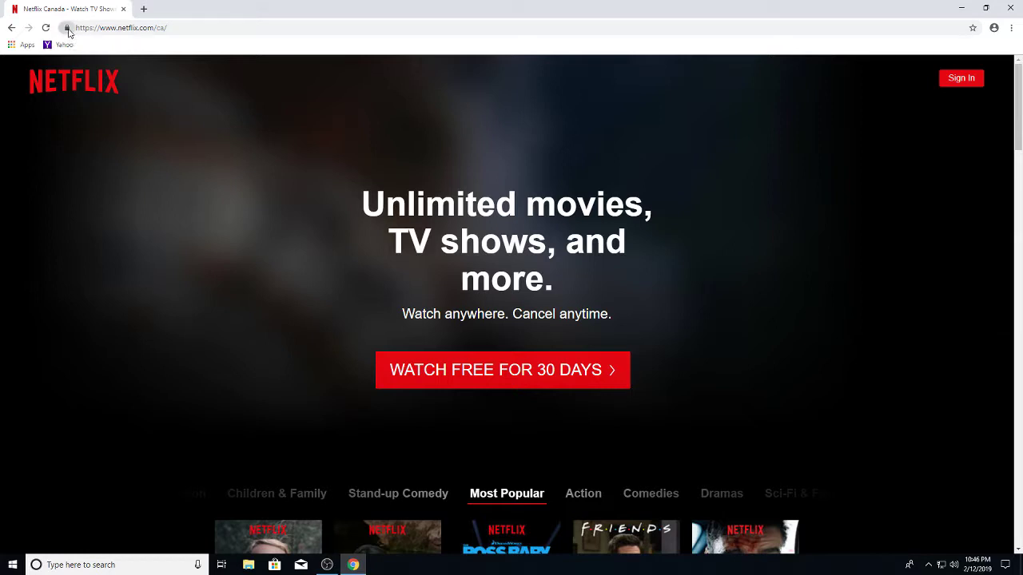
drag(68, 32, 120, 51)
click(60, 45)
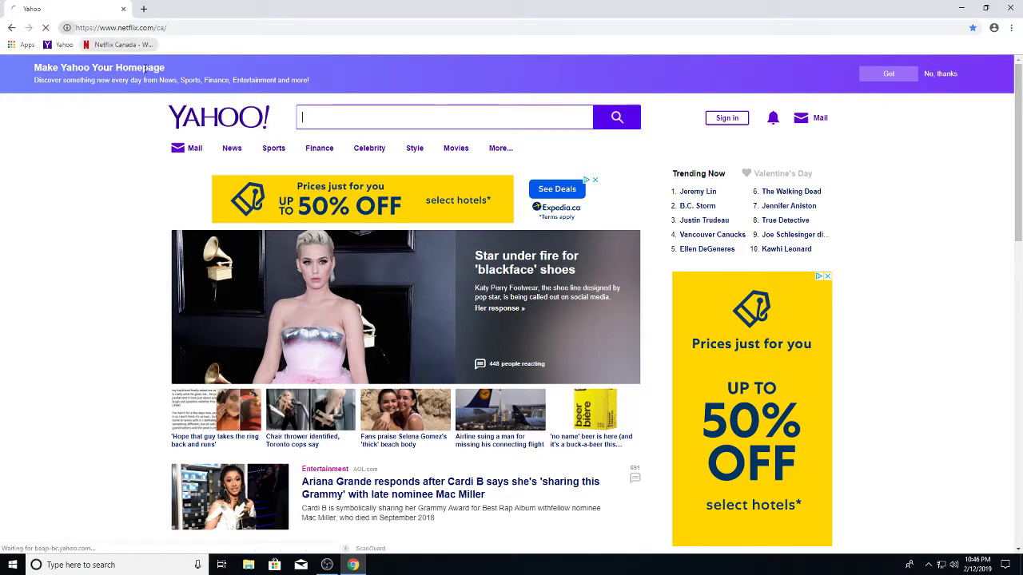
click(120, 45)
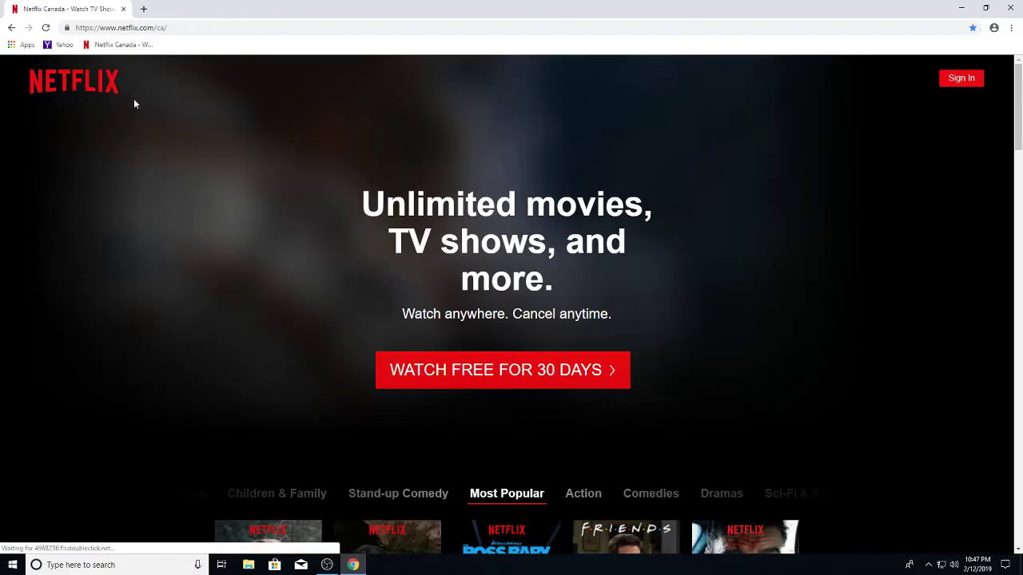
- Edit the Netflix Canada bookmark, trim its name to 'Netflix', and save
right_click(147, 46)
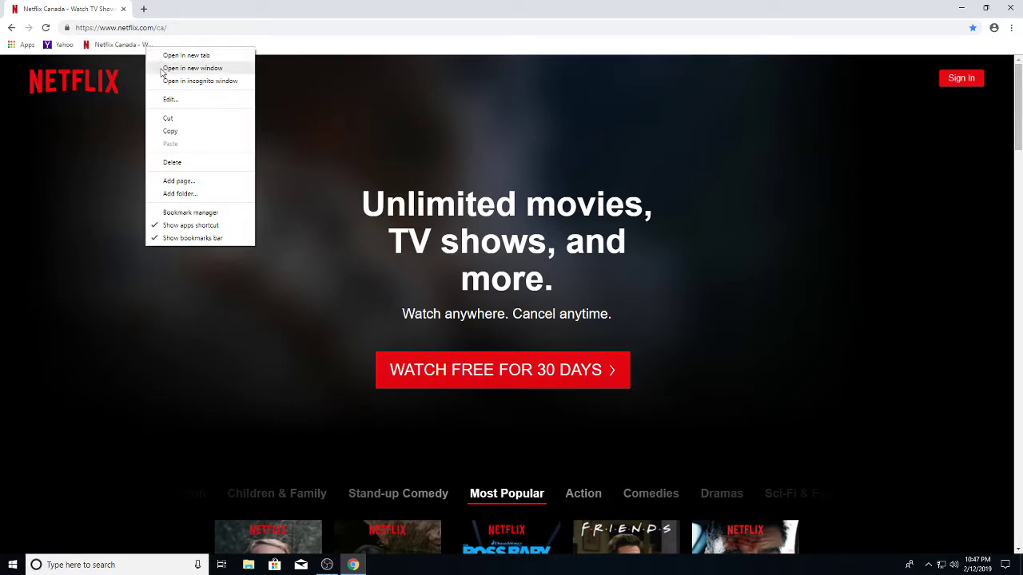
click(169, 100)
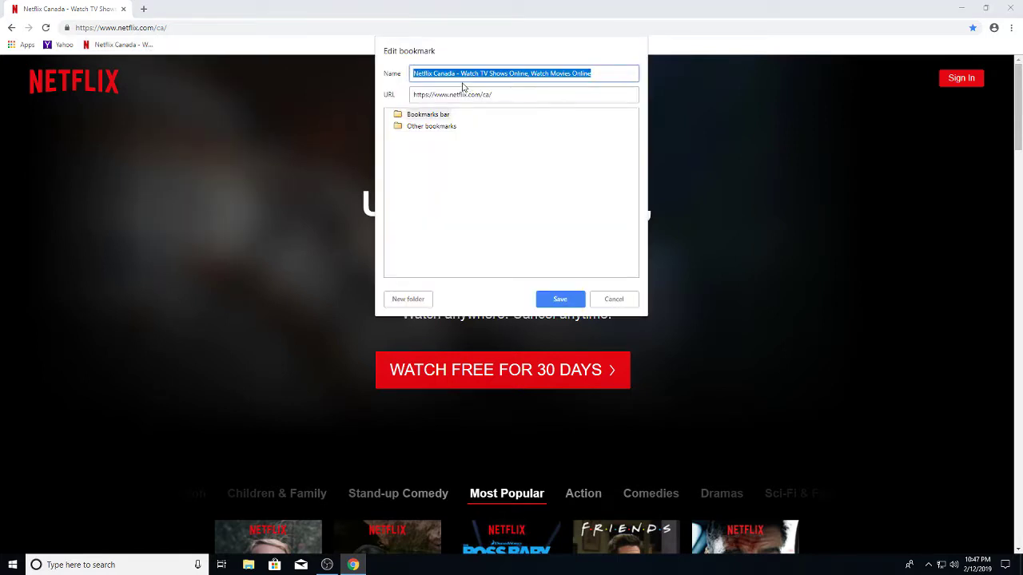
click(434, 74)
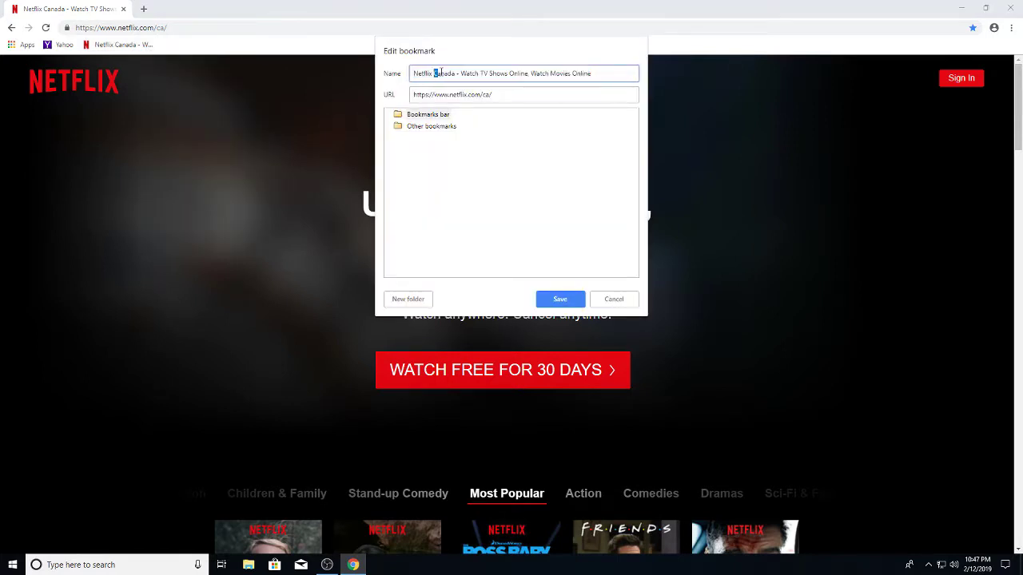
drag(445, 72, 610, 81)
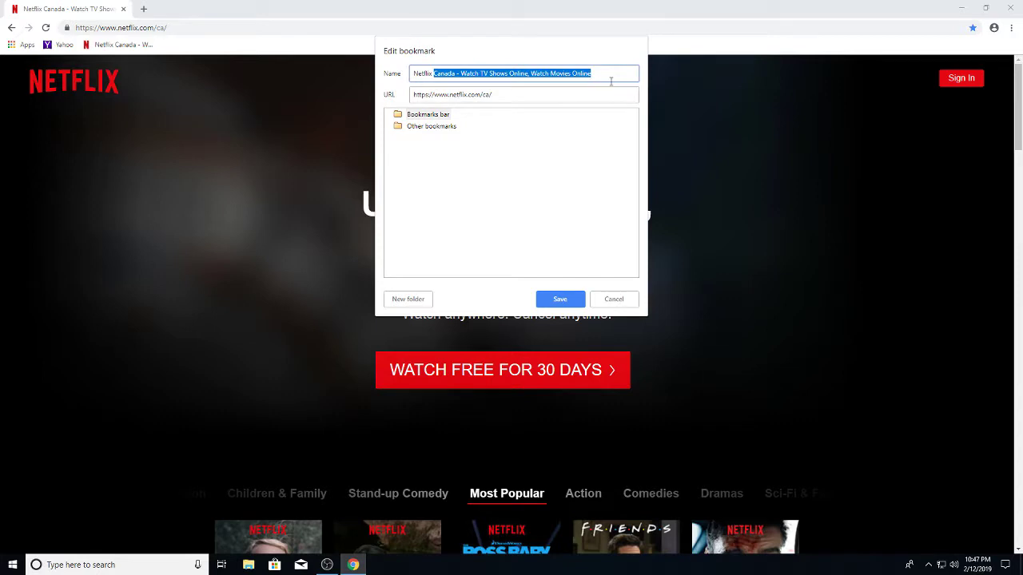
key(BackSpace)
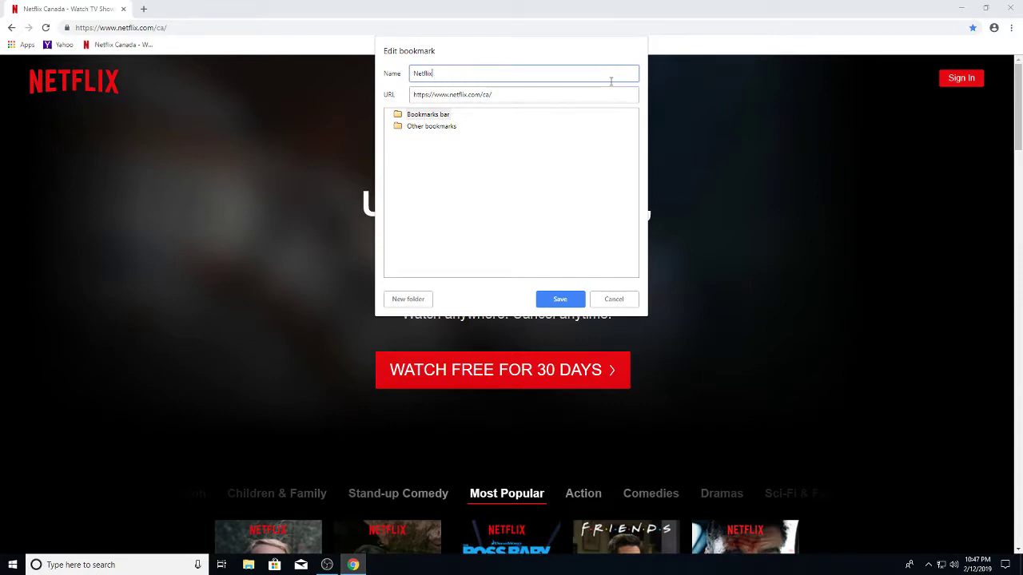
click(566, 300)
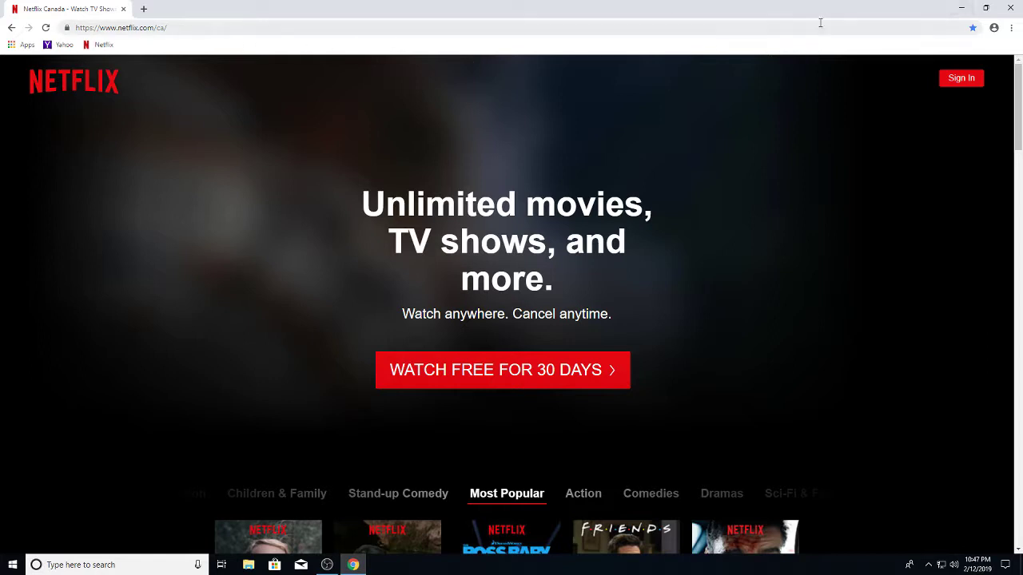
- Close Chrome and open Internet Explorer maximized on the MSN Canada homepage
click(1007, 9)
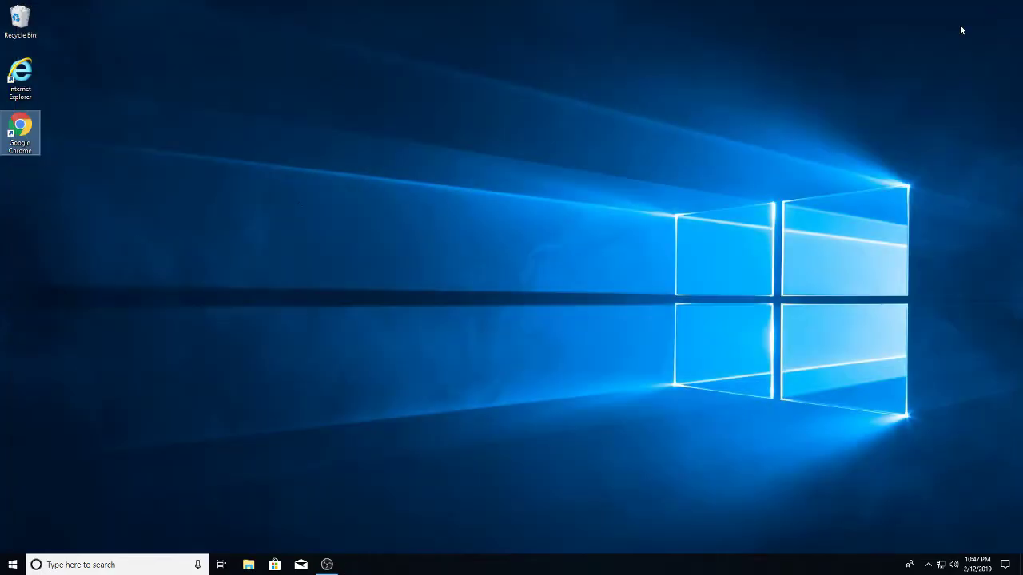
double_click(32, 77)
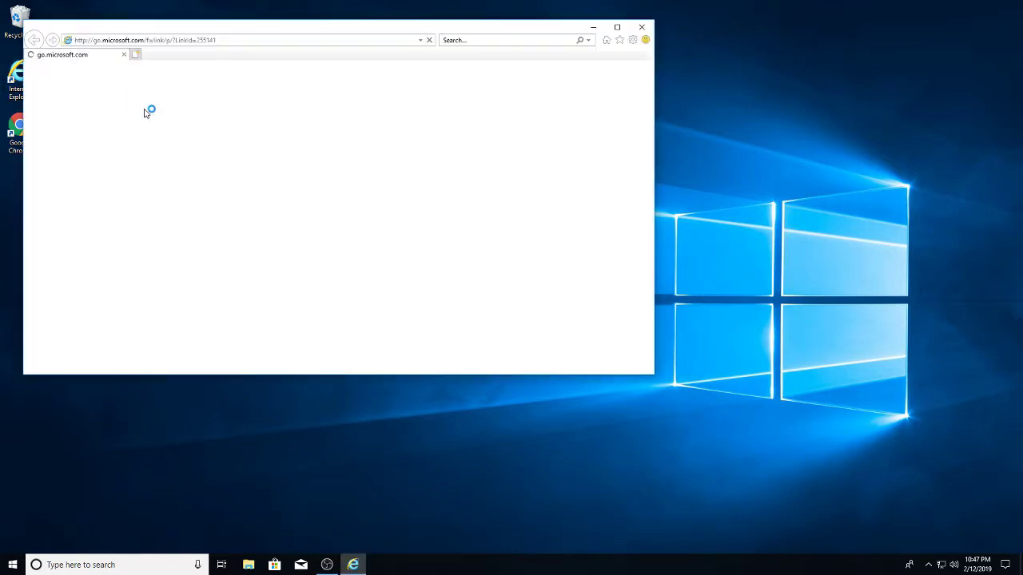
double_click(201, 30)
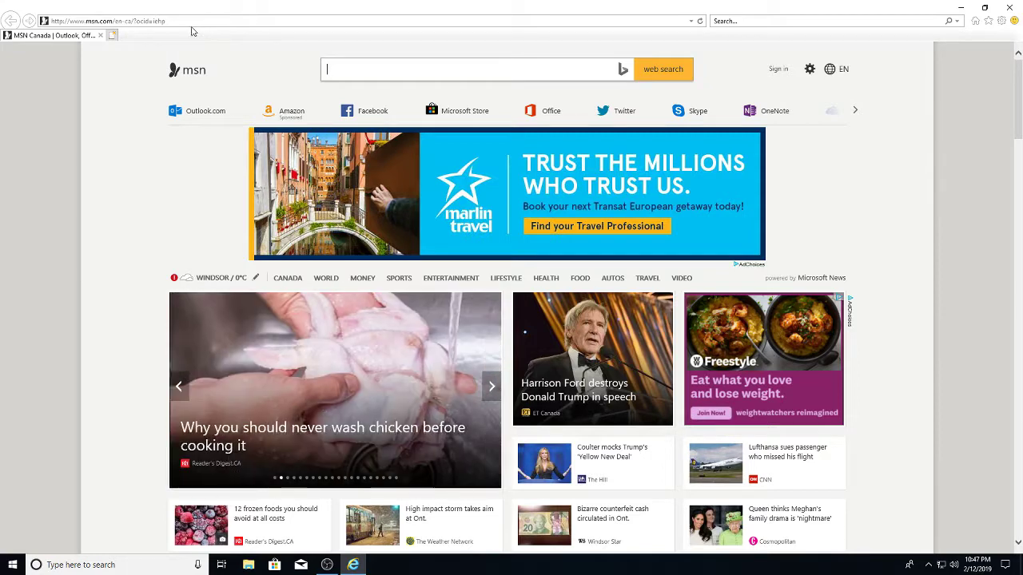
click(113, 36)
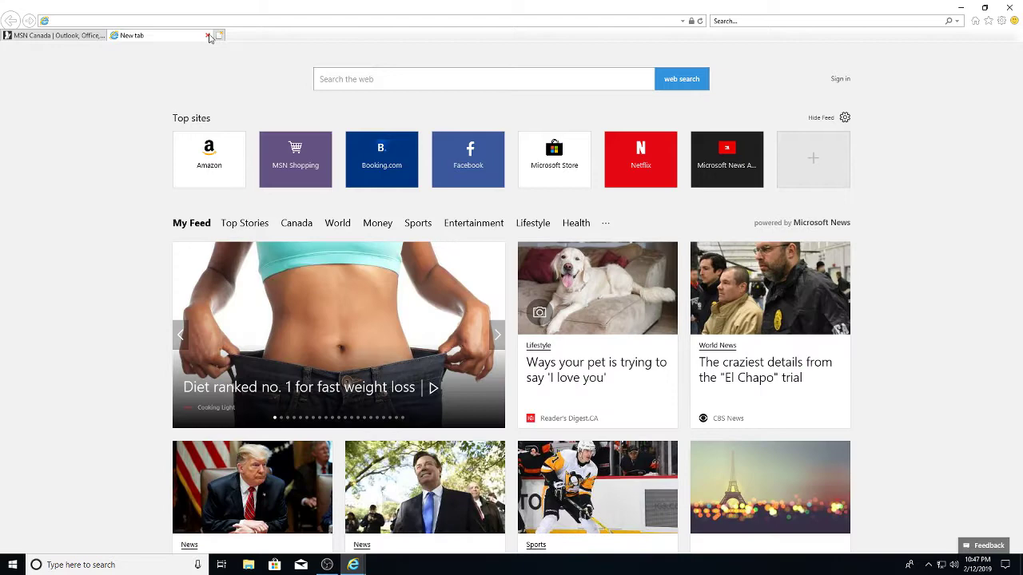
click(210, 35)
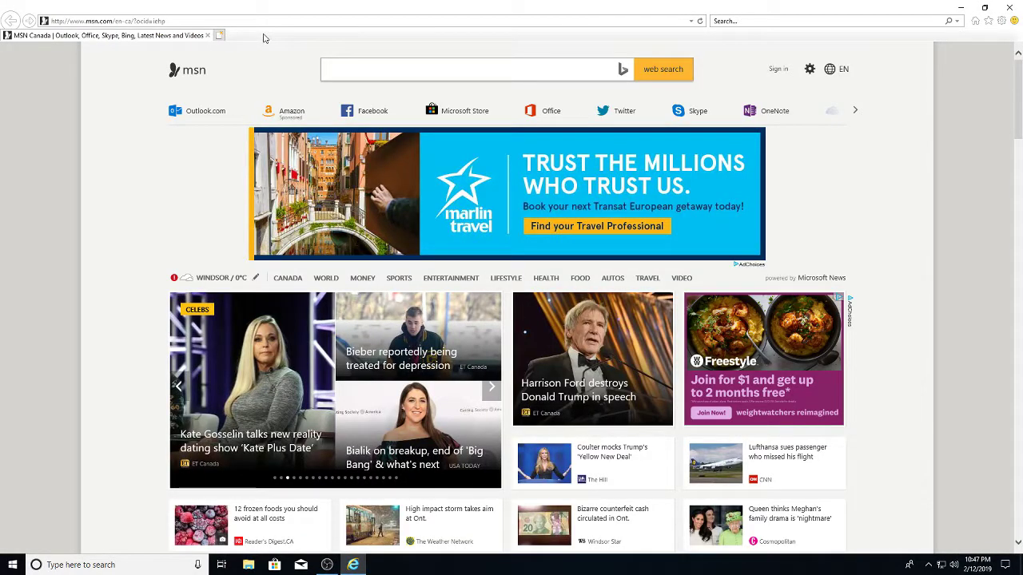
- Enable Internet Explorer's Favorites bar and add the MSN Canada page to it
right_click(265, 37)
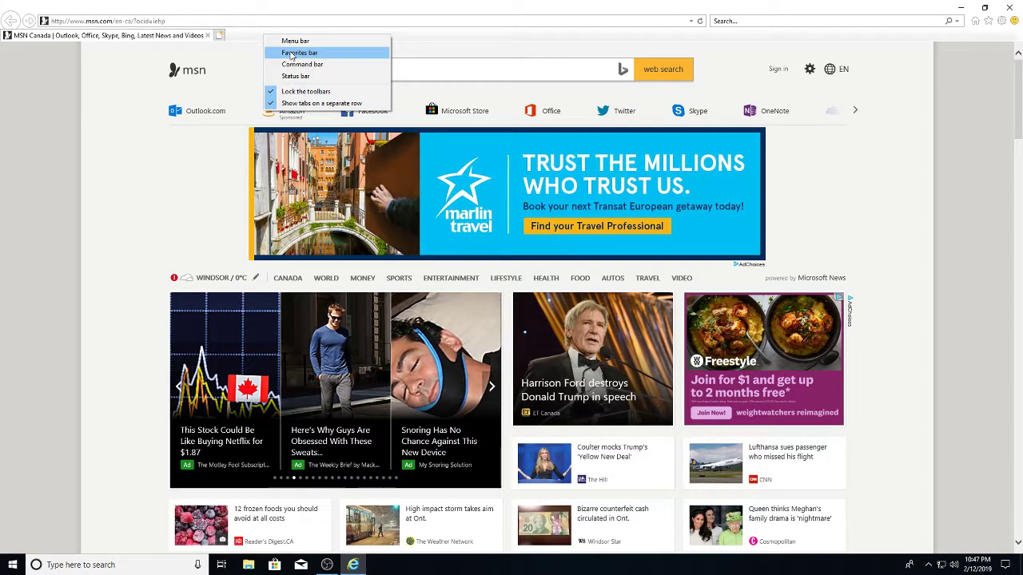
click(292, 54)
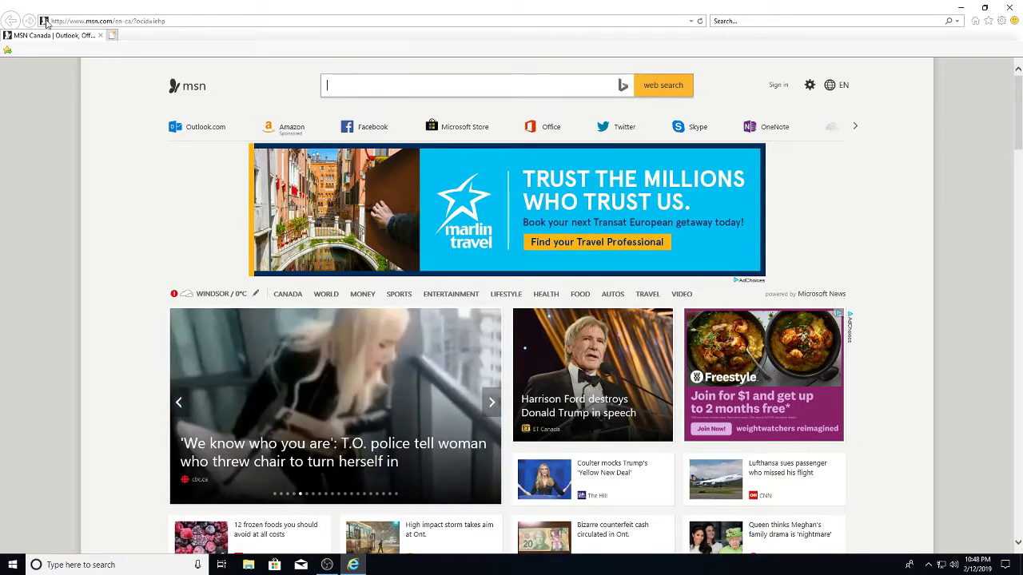
mouse_move(49, 35)
mouse_down()
mouse_move(36, 50)
mouse_move(50, 54)
mouse_up()
- Search netflix, open the Netflix Canada site, and add it to the Favorites bar
click(114, 20)
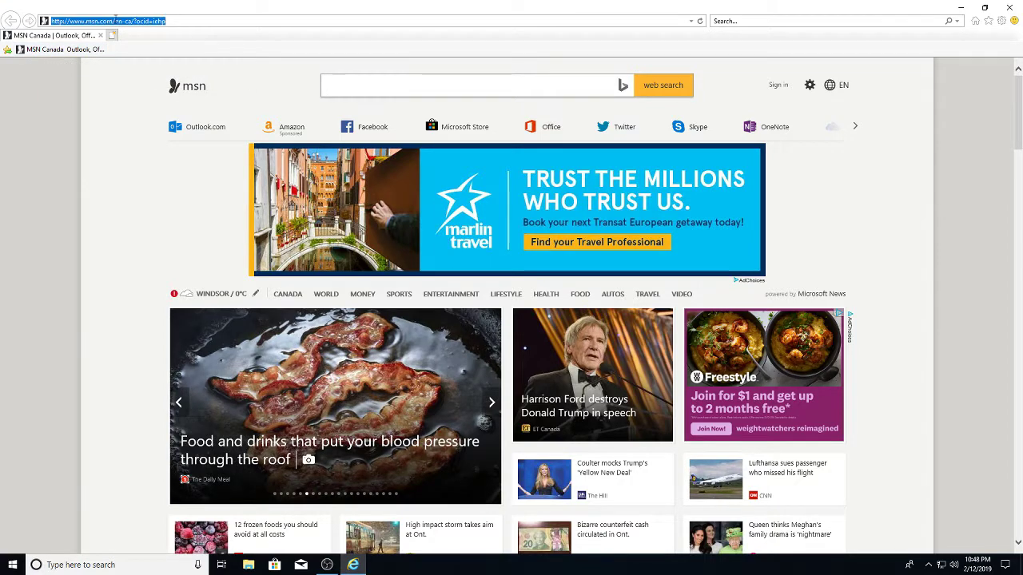
text(netflix)
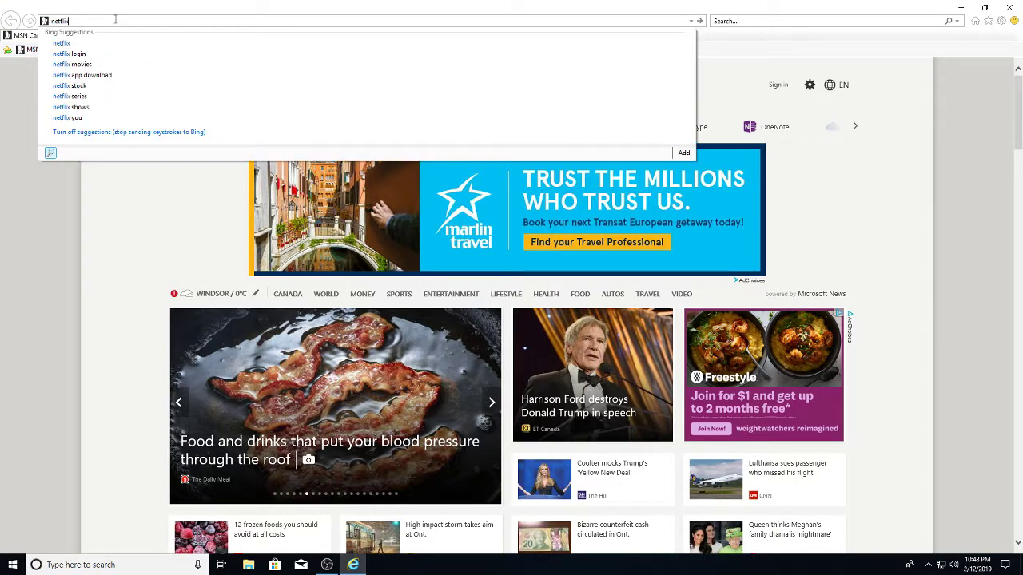
key(Return)
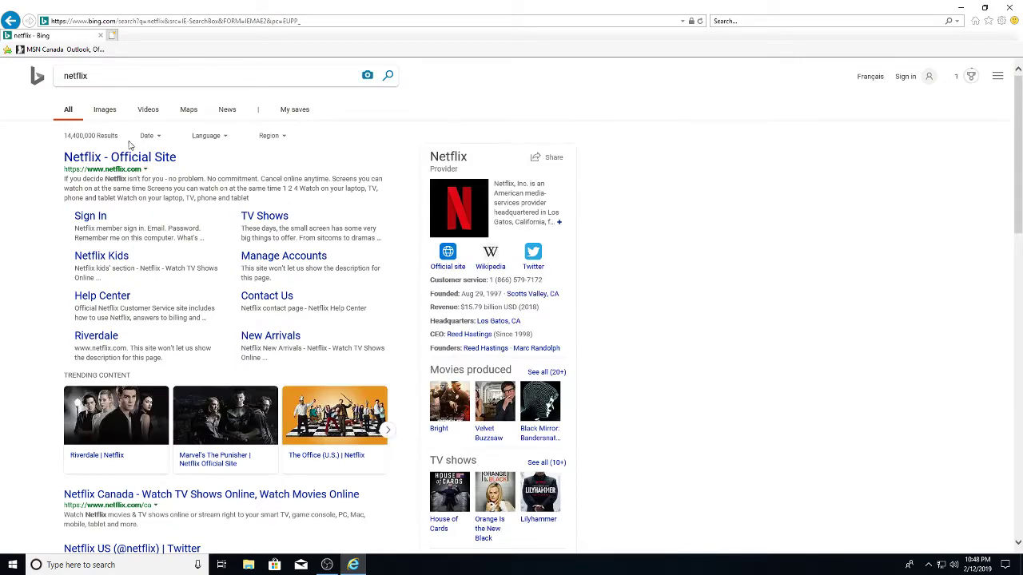
click(131, 160)
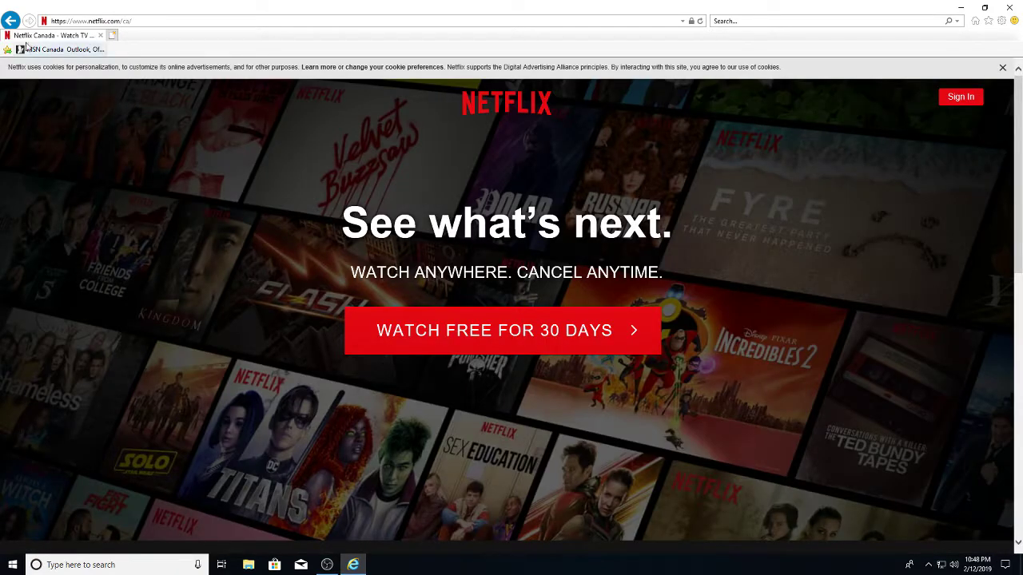
click(11, 38)
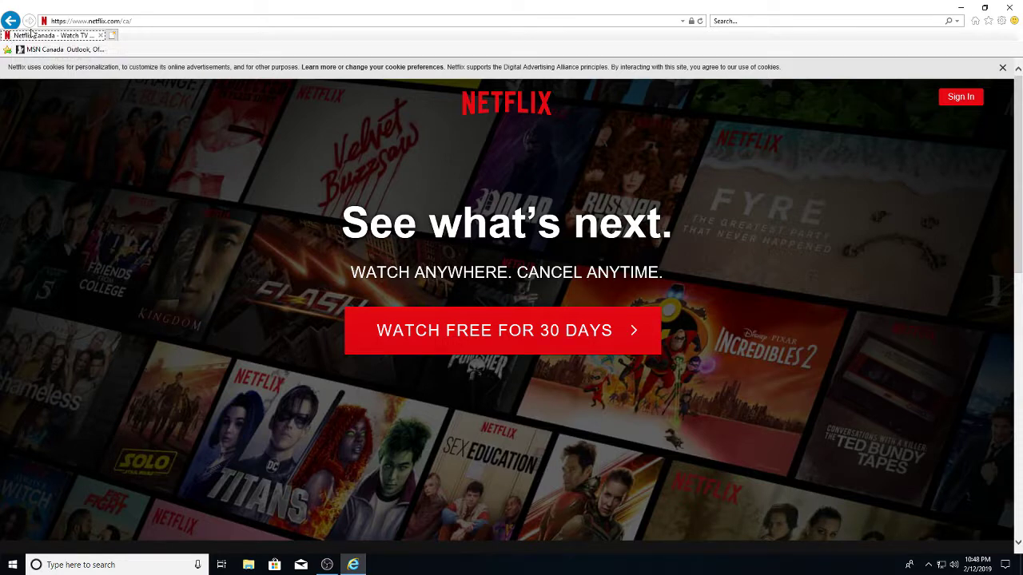
drag(50, 29, 147, 51)
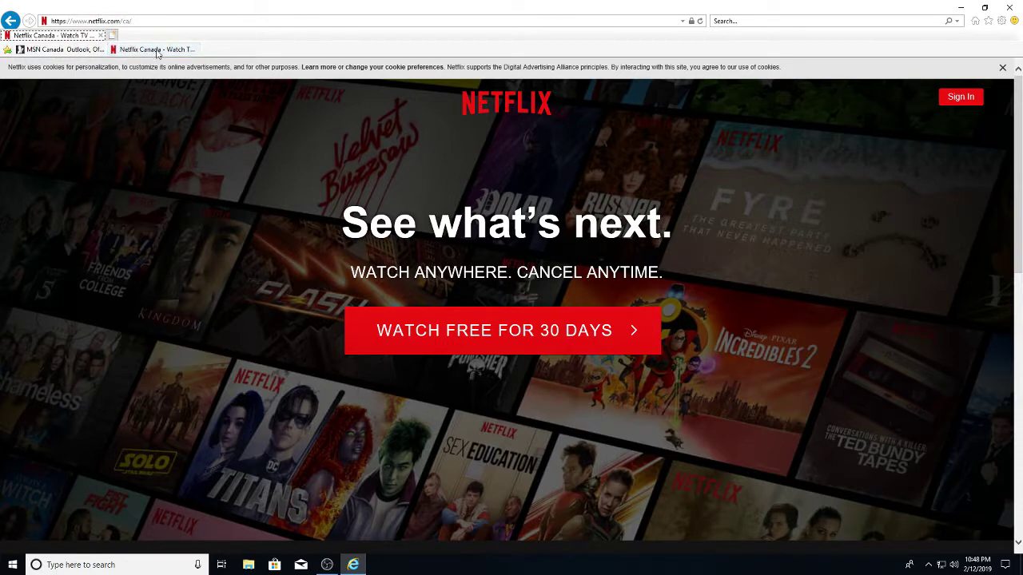
click(113, 36)
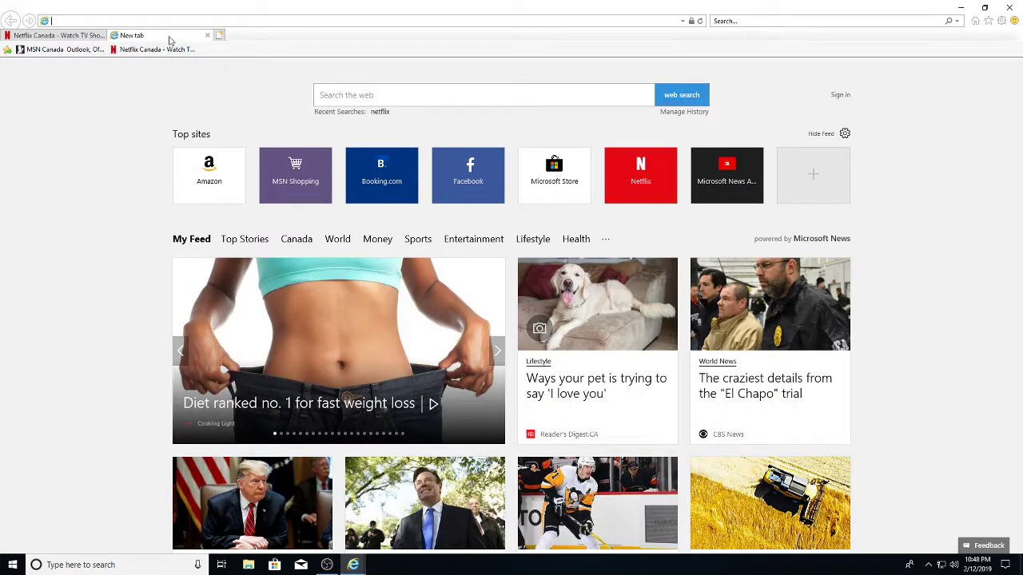
- Search yahoo, open Yahoo Canada (ca.yahoo.com), and add it to the Favorites bar
text(yahoo)
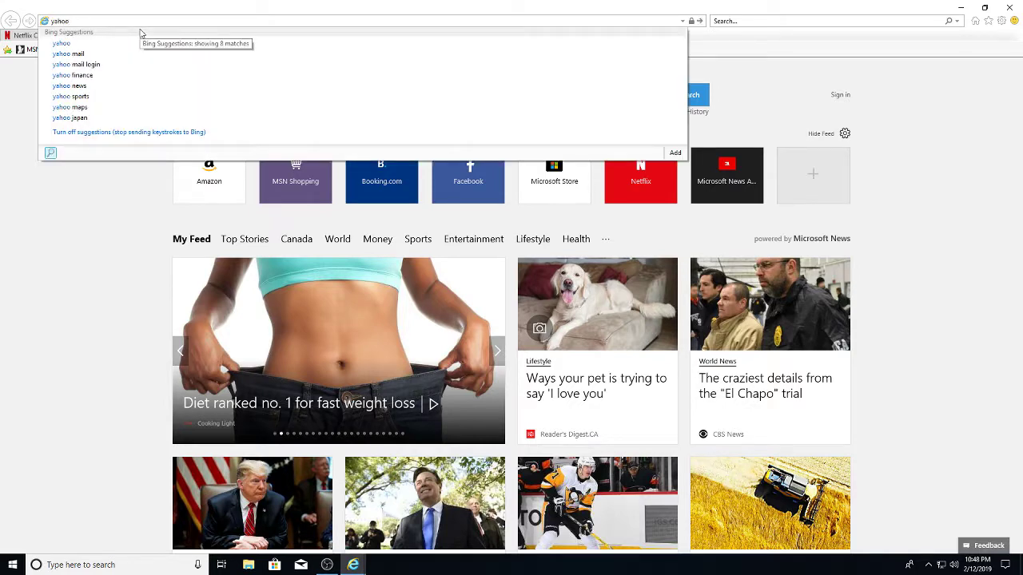
key(Return)
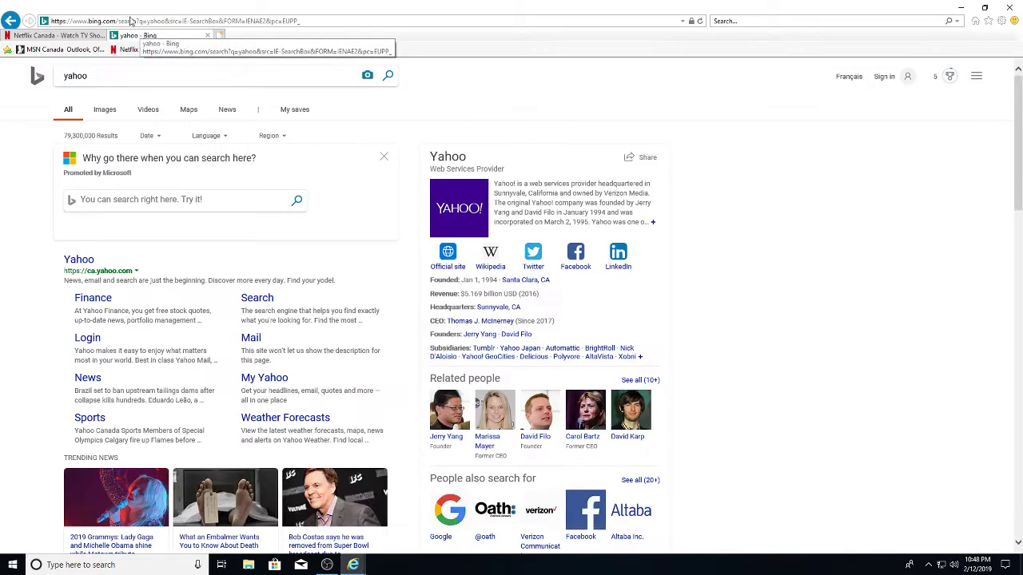
click(79, 260)
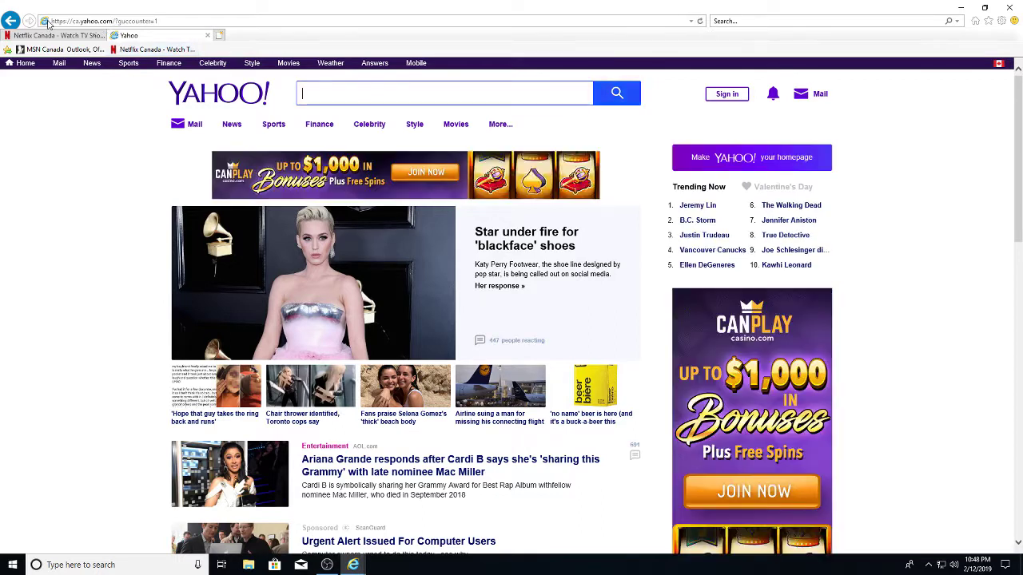
drag(46, 21, 214, 56)
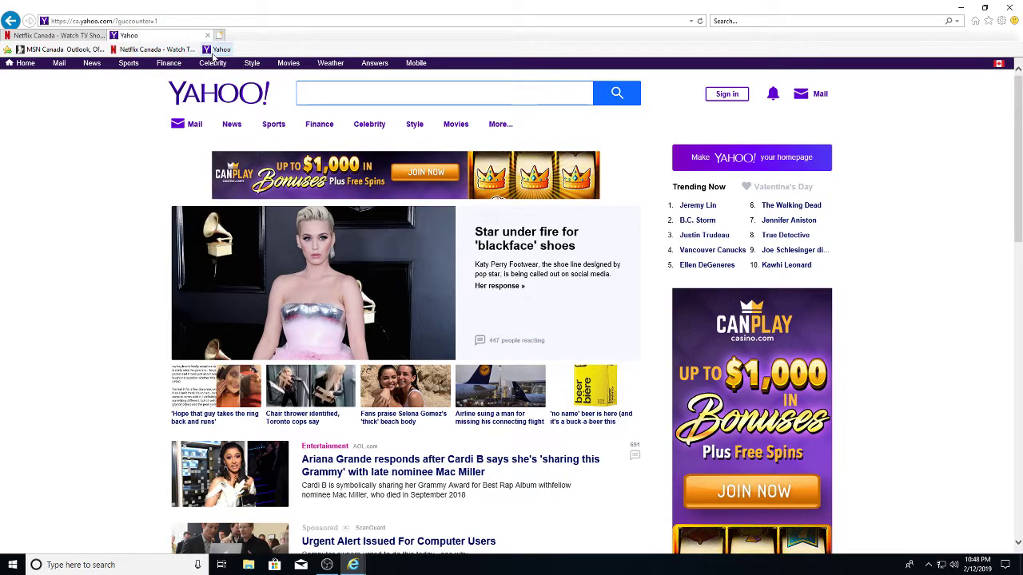
- Rename the MSN Canada favorite, trimming the extra text so it reads 'MSN Canada'
right_click(61, 49)
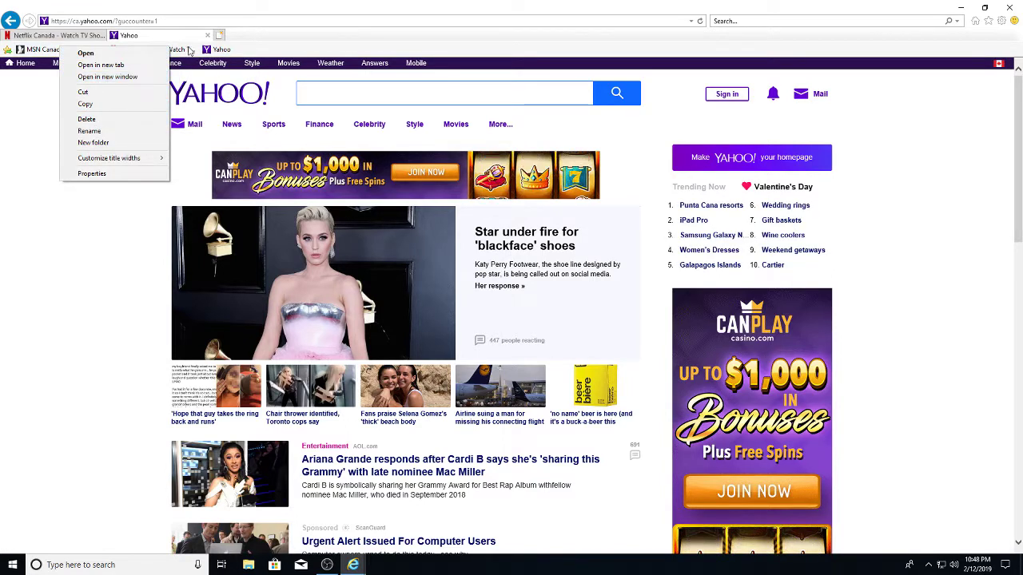
click(262, 52)
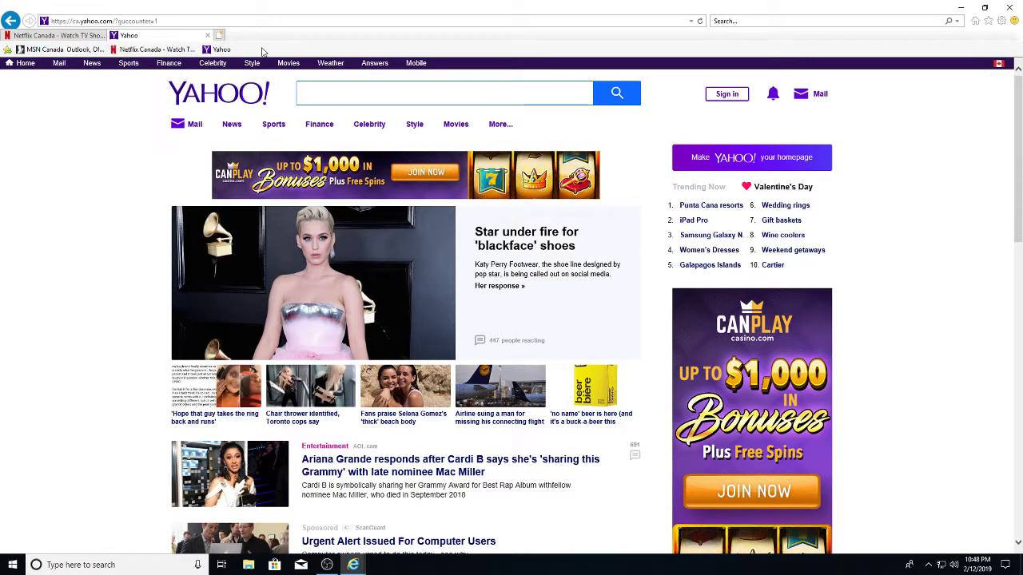
right_click(51, 51)
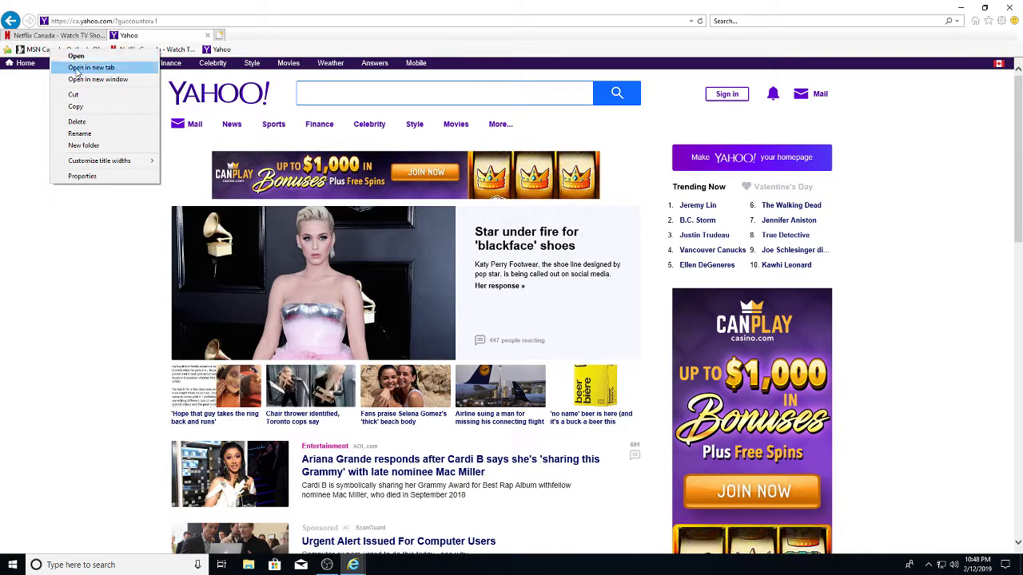
click(85, 135)
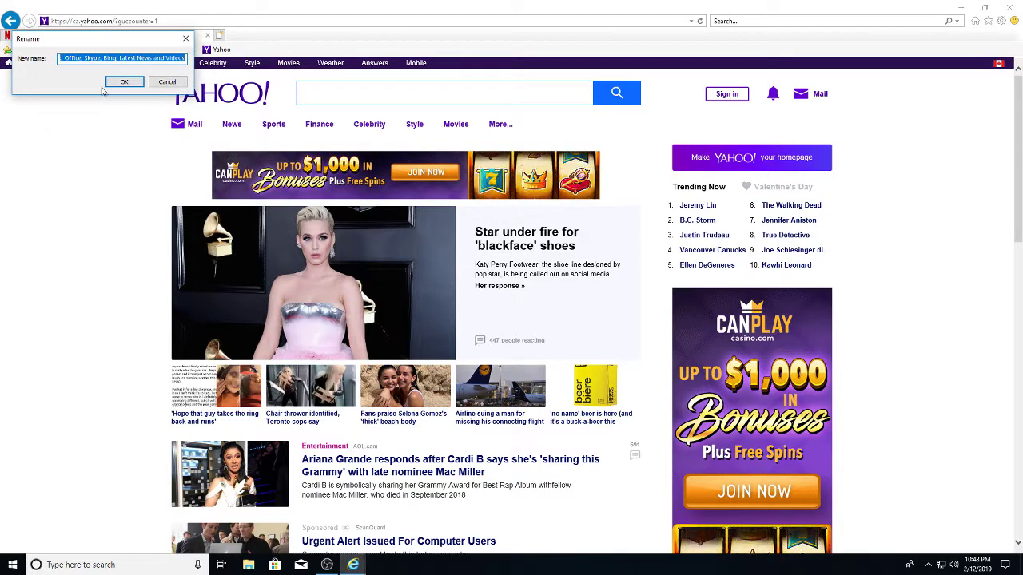
drag(102, 58, 250, 68)
click(91, 58)
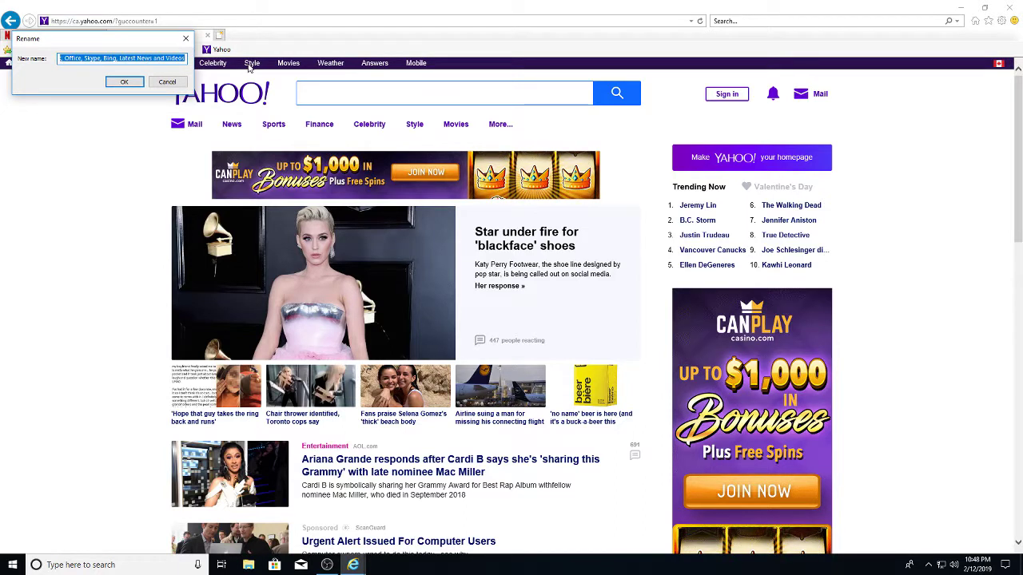
key(BackSpace)
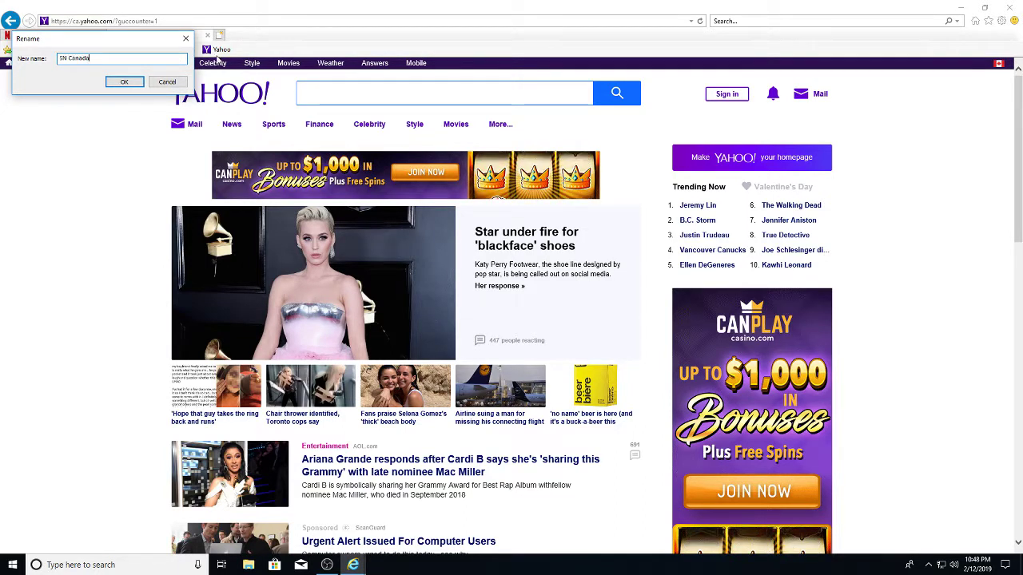
click(125, 82)
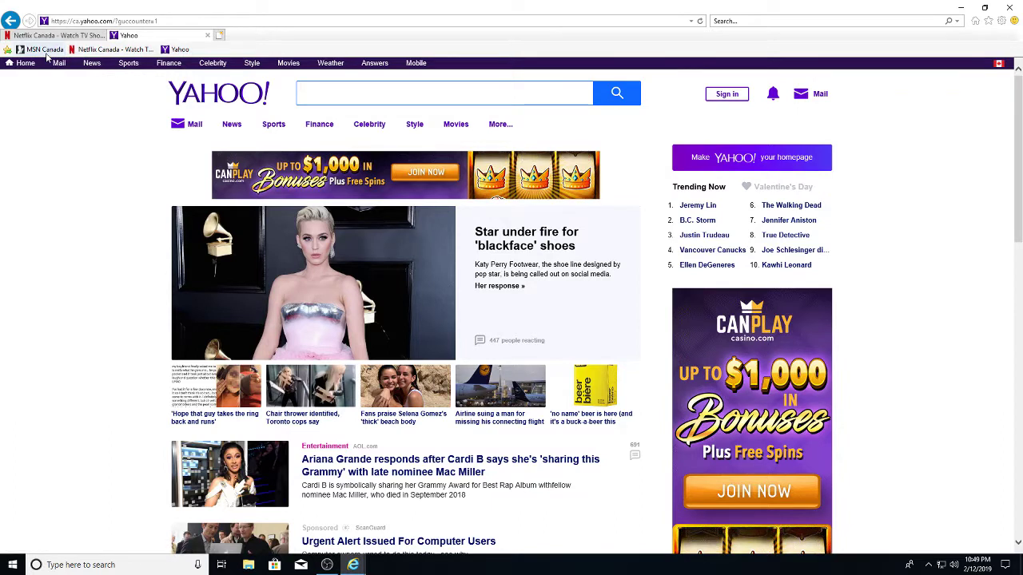
- Rename the Netflix Canada favorite to 'Netflix'
right_click(106, 52)
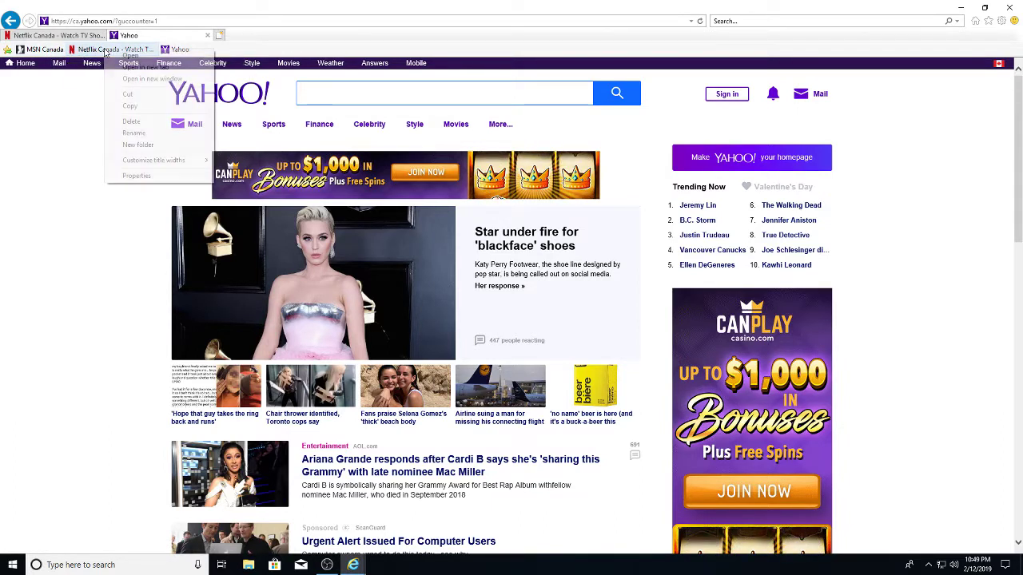
click(133, 134)
drag(126, 58, 270, 68)
text(Netflix)
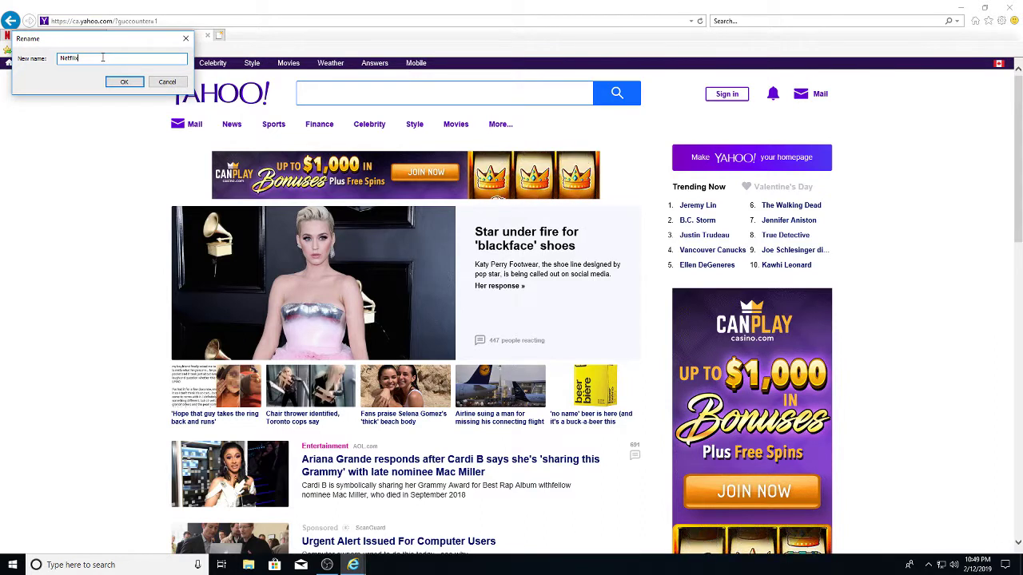
click(123, 82)
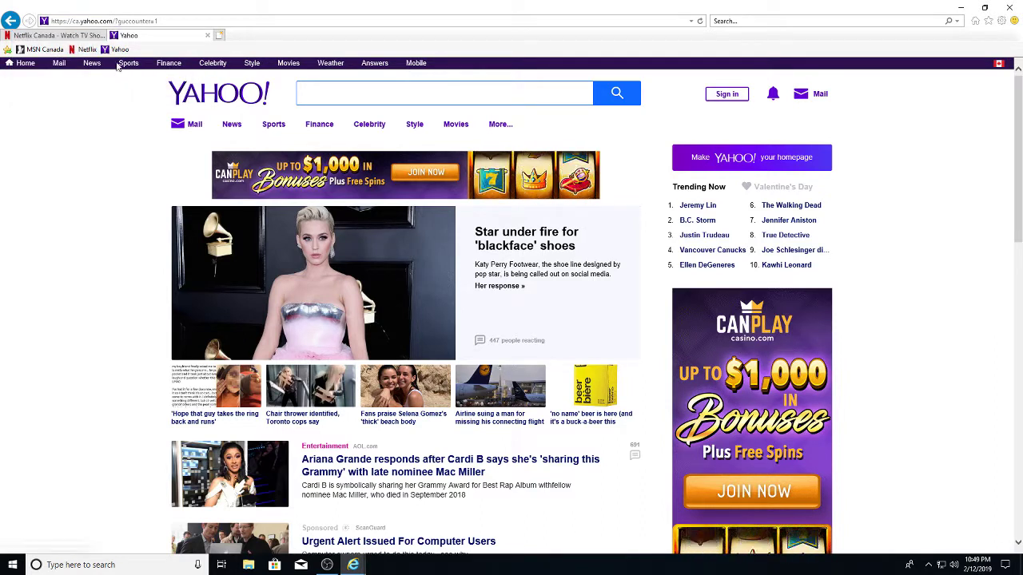
- Go to google.com, close the Netflix tab, and search Google for cnn
click(118, 21)
text(google)
key(Return)
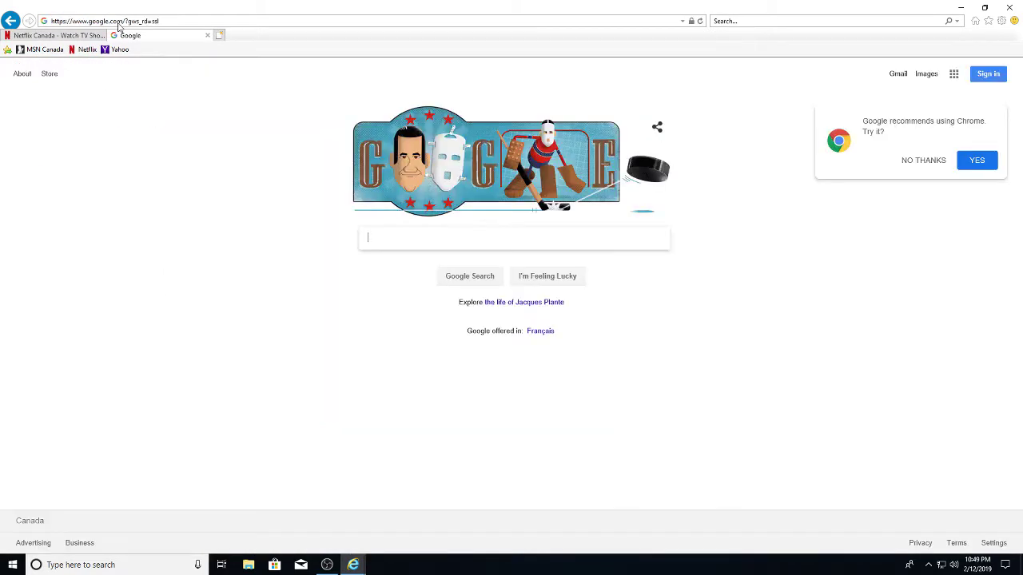
click(102, 36)
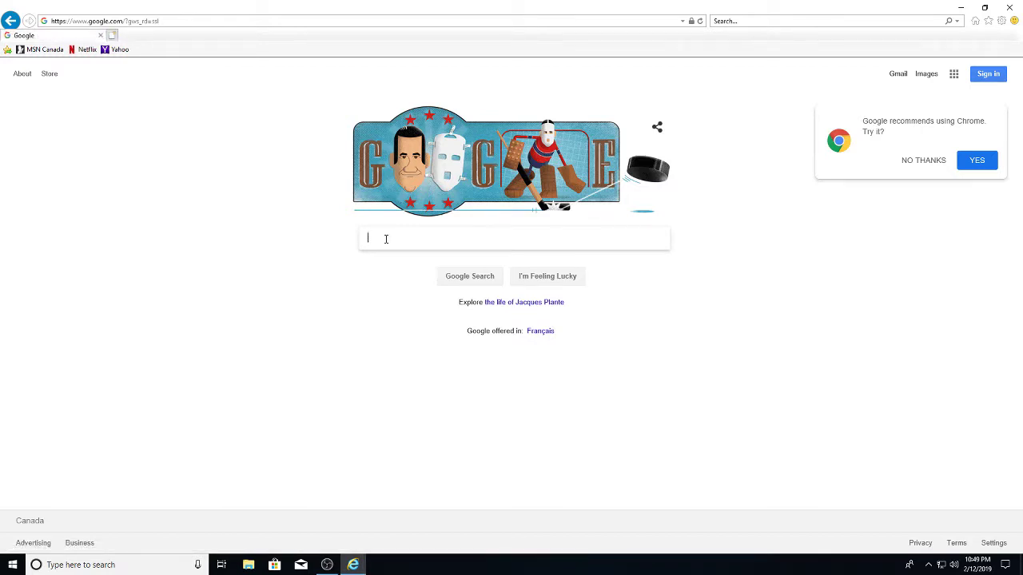
text(cnn)
key(Return)
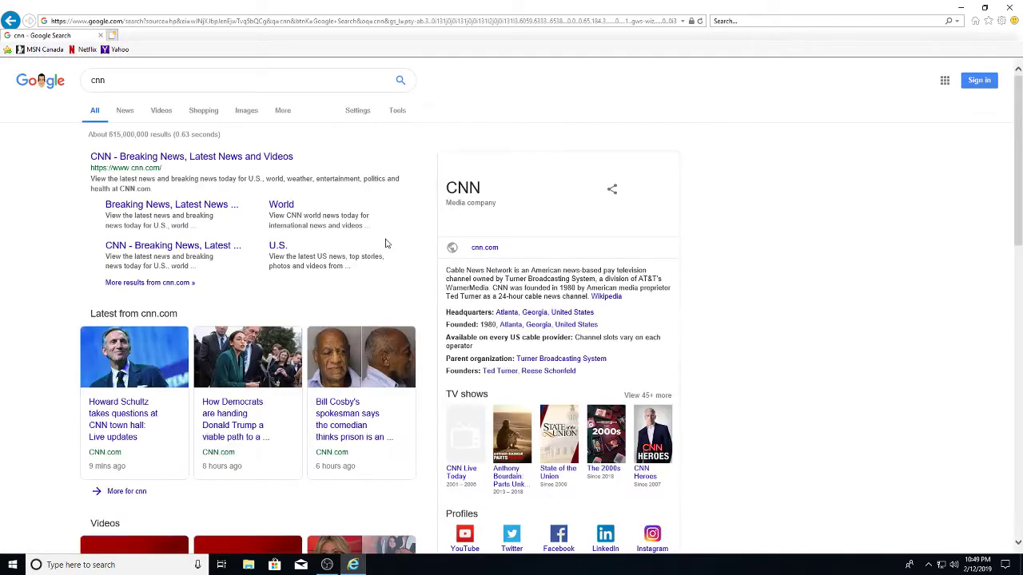
- Test the Netflix and Yahoo favorites, ending on ca.yahoo.com
scroll(385, 243, down, 8)
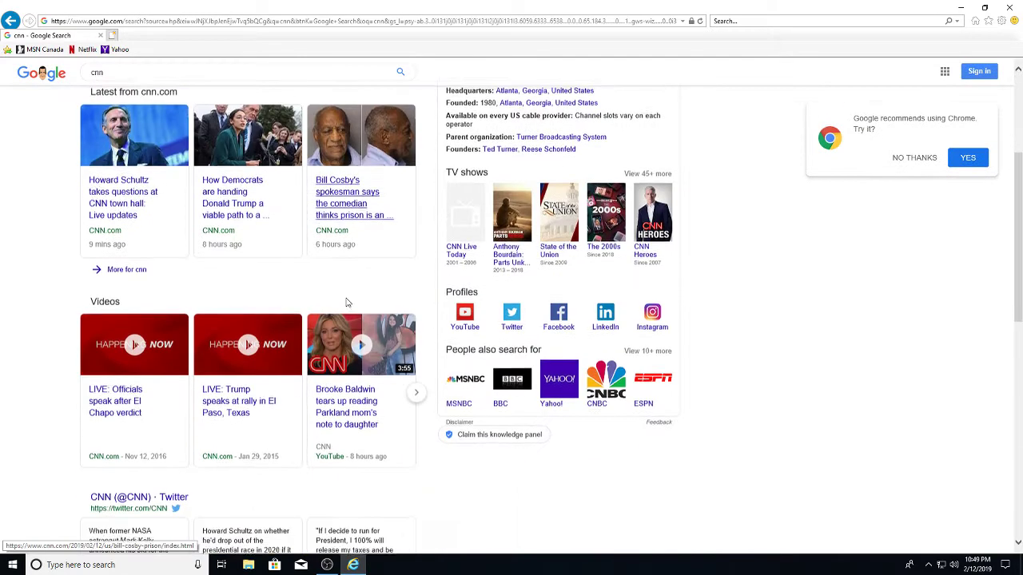
scroll(346, 298, up, 10)
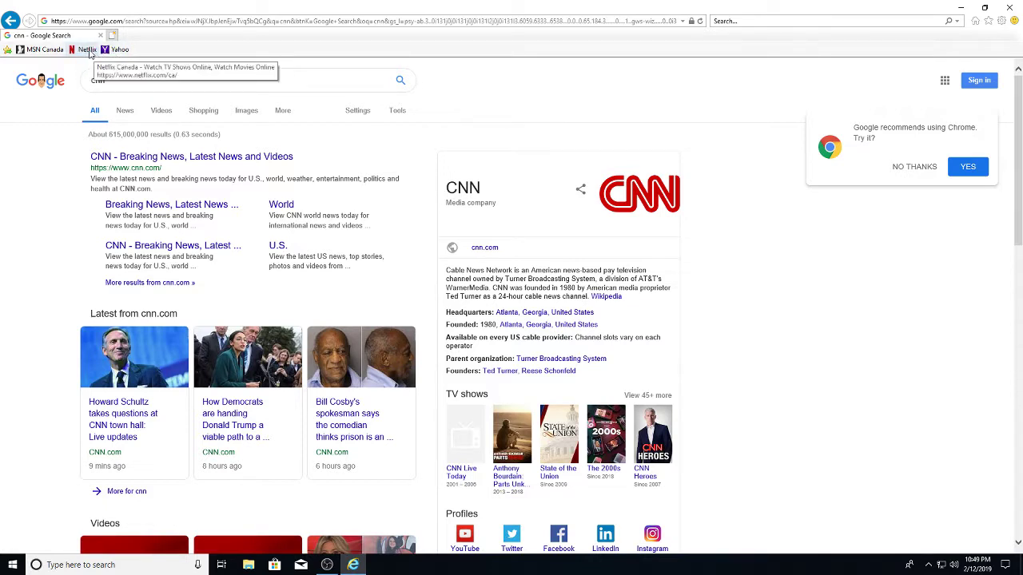
click(88, 49)
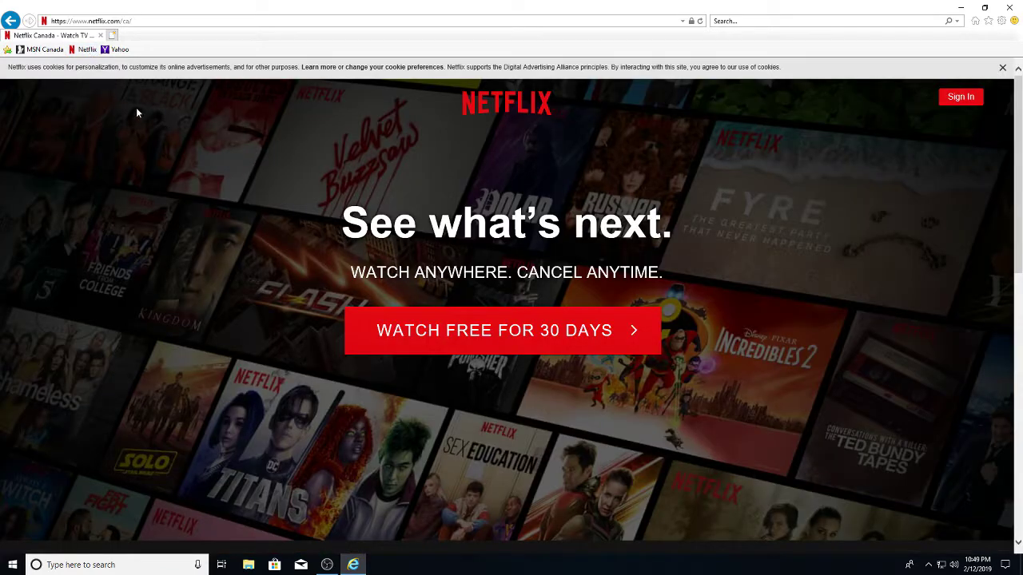
click(116, 50)
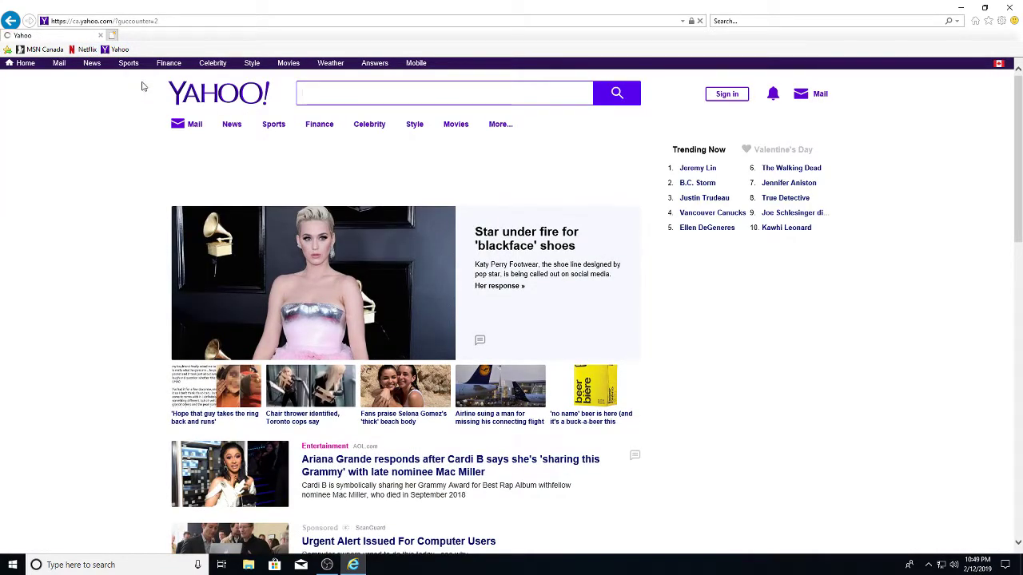
- Search the web for bank of america and open the official Bank of America site
click(136, 20)
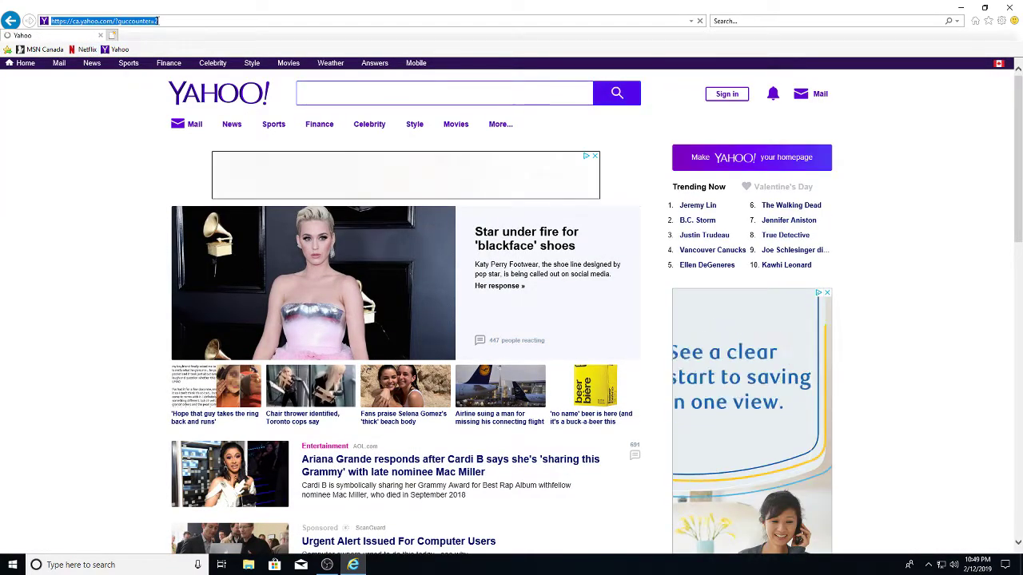
text(bank of ma)
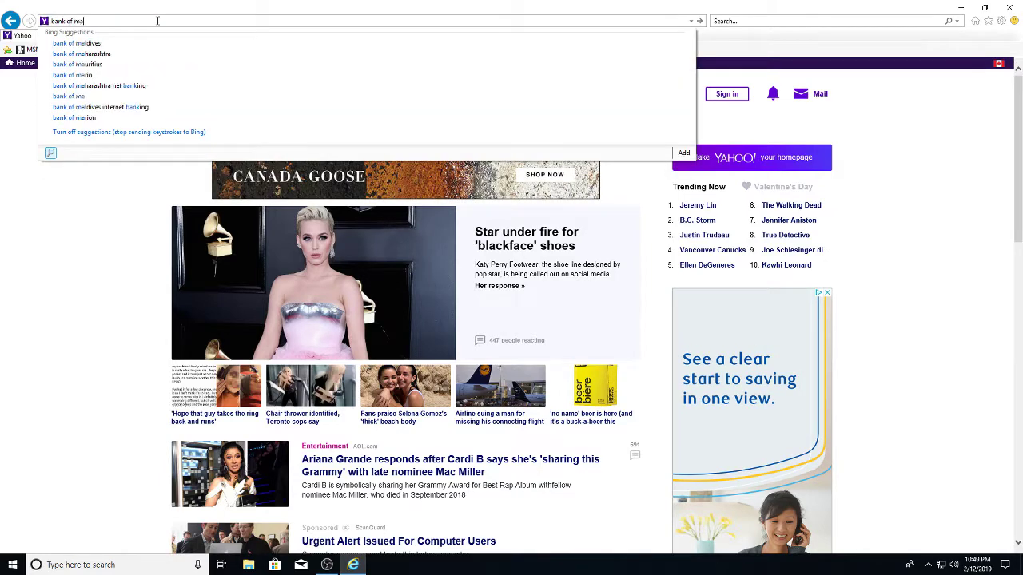
text(erica)
key(Return)
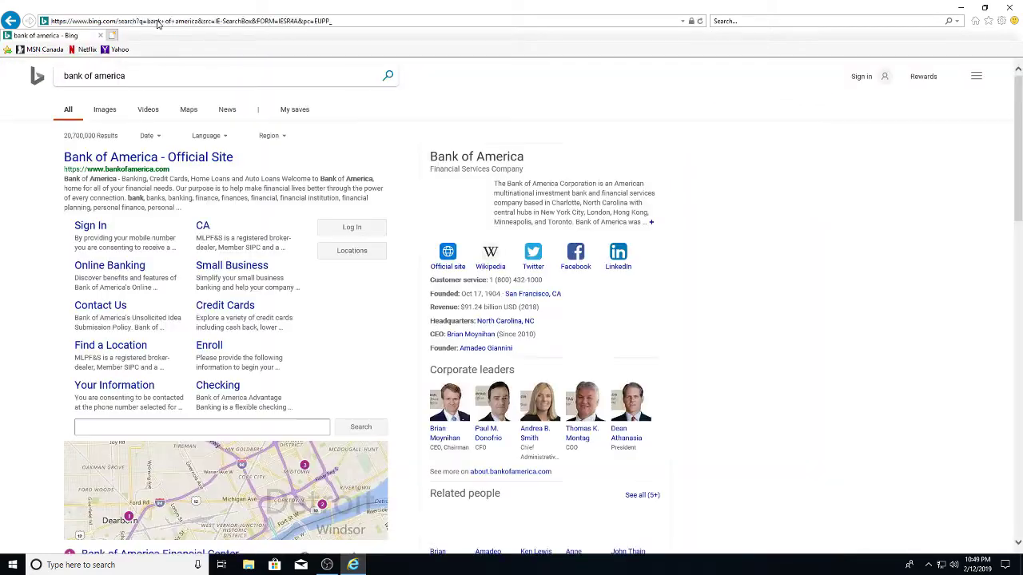
click(112, 158)
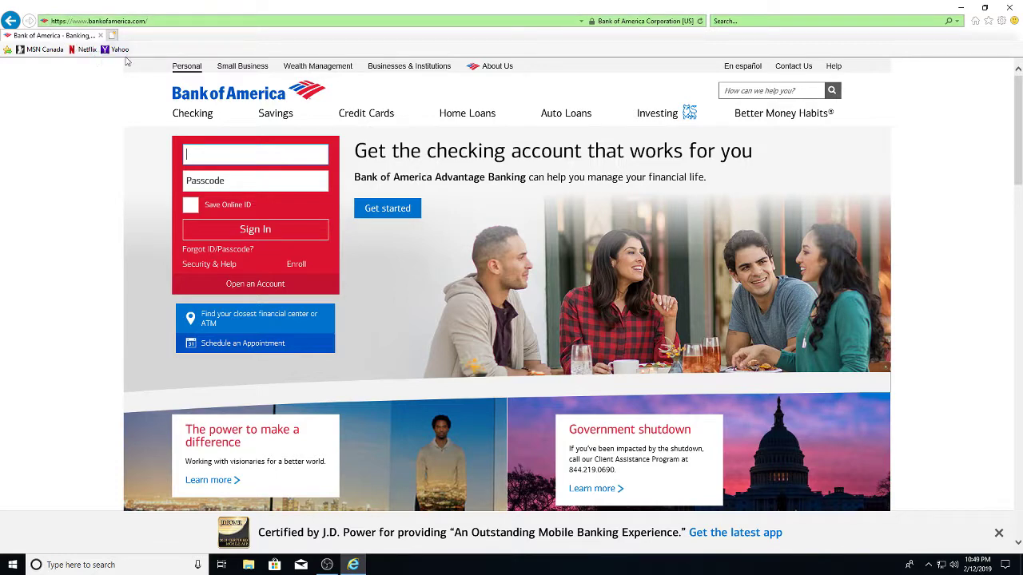
- Add the bankofamerica.com page to the favorites bar after Yahoo
key(alt+d)
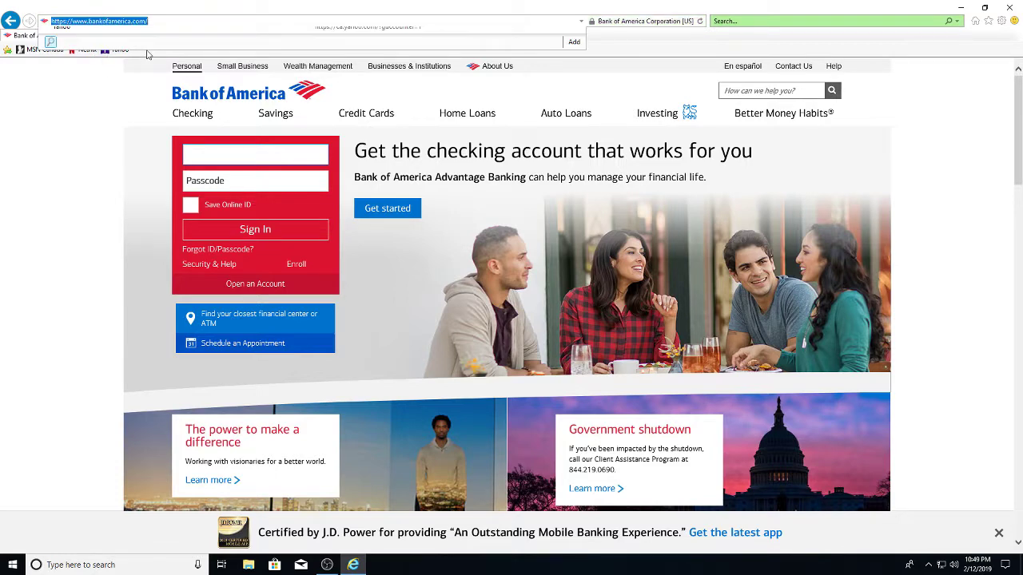
key(Escape)
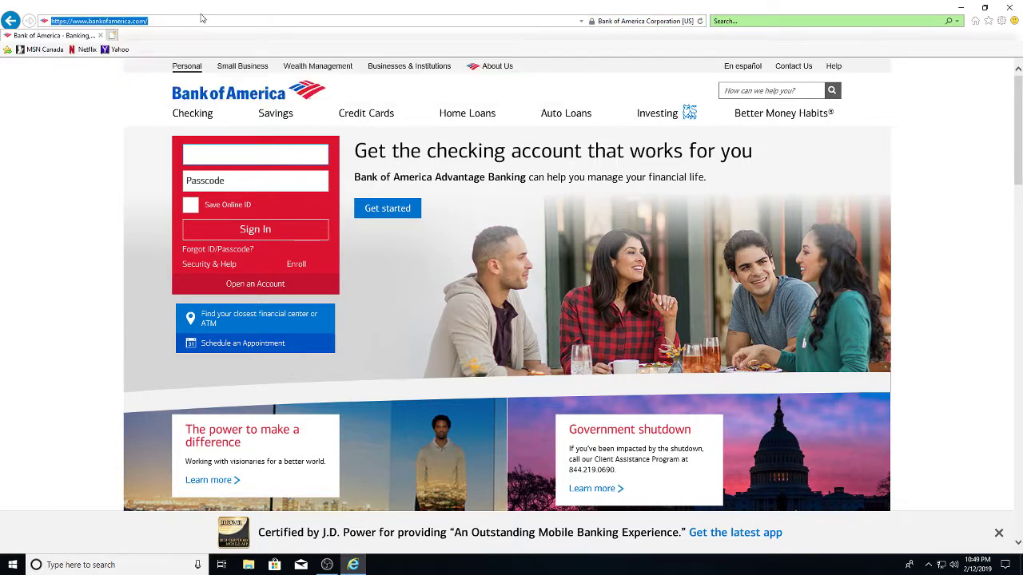
right_click(140, 22)
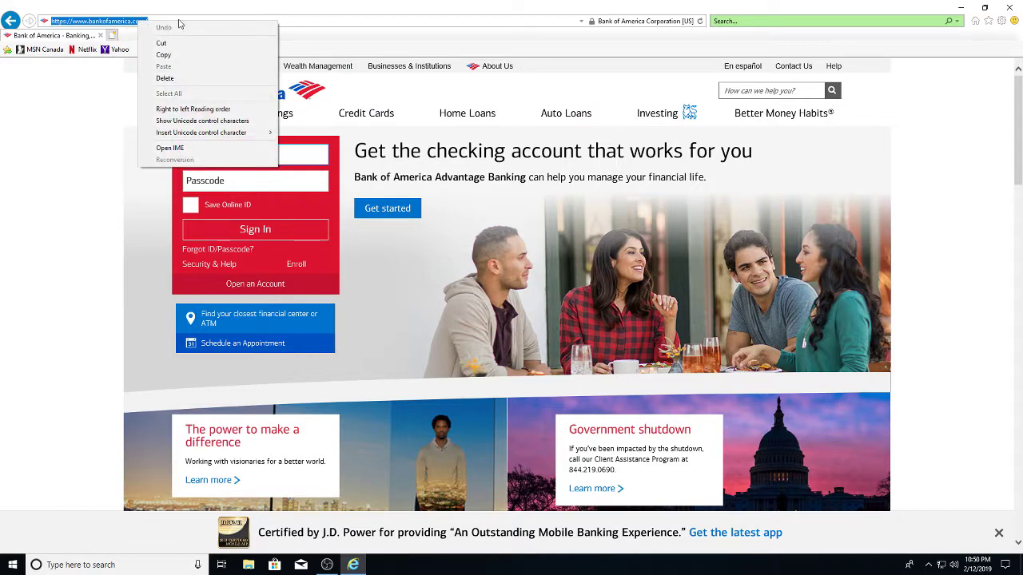
click(278, 18)
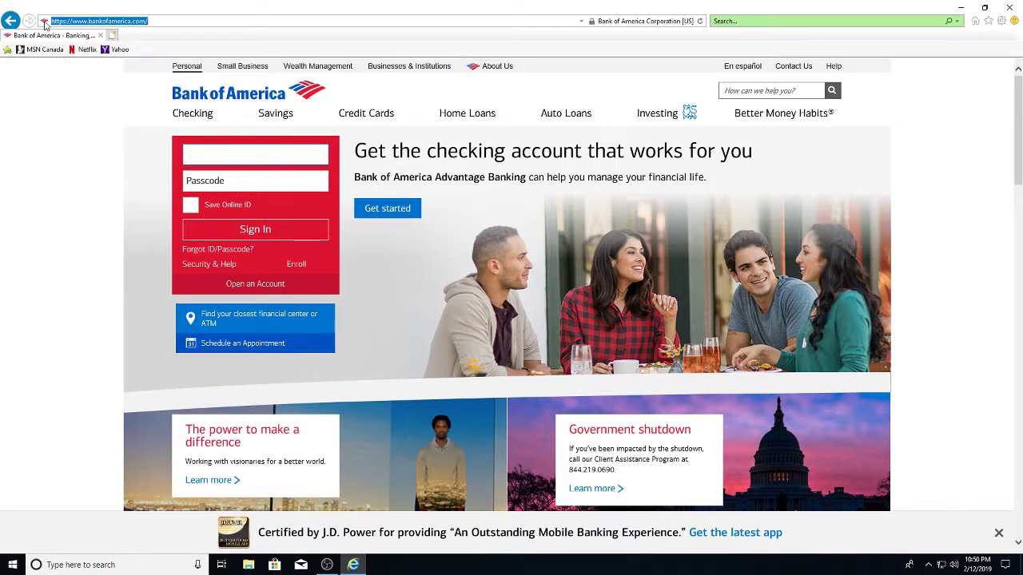
drag(44, 22, 142, 51)
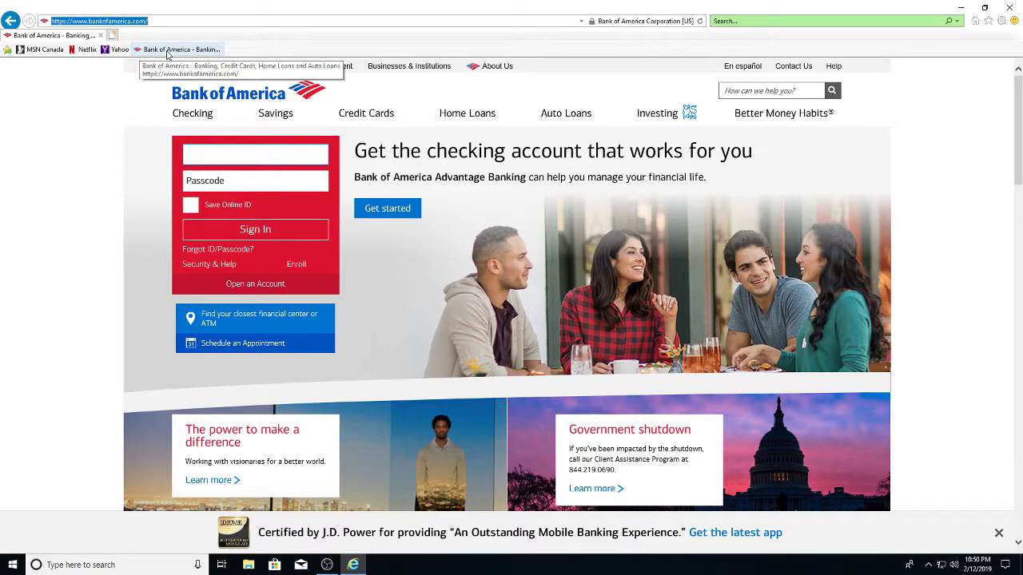
- Rename the new favorite to just 'Bank of America'
right_click(214, 54)
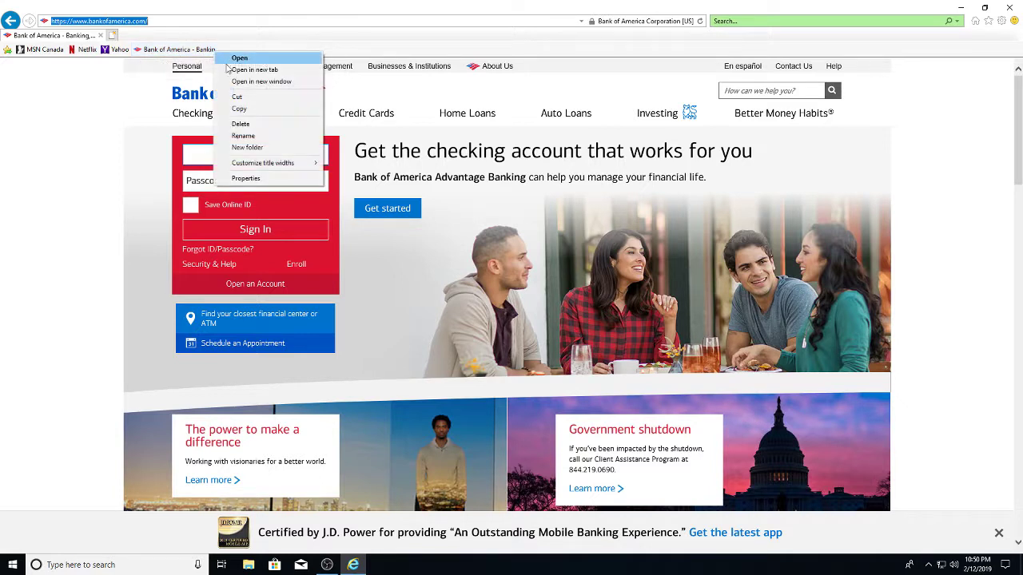
click(242, 138)
click(85, 57)
key(ctrl+a)
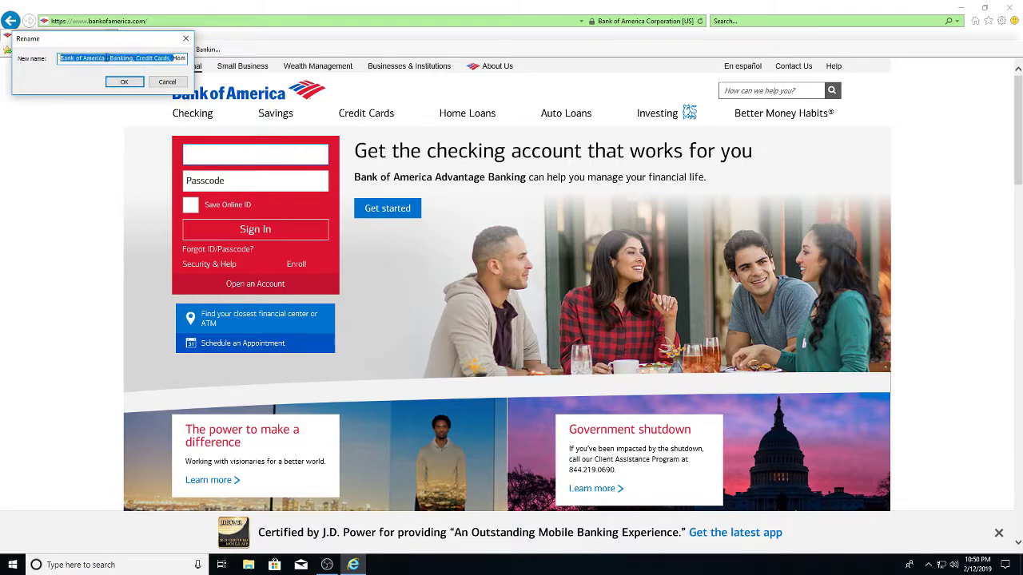
drag(106, 58, 251, 59)
key(BackSpace)
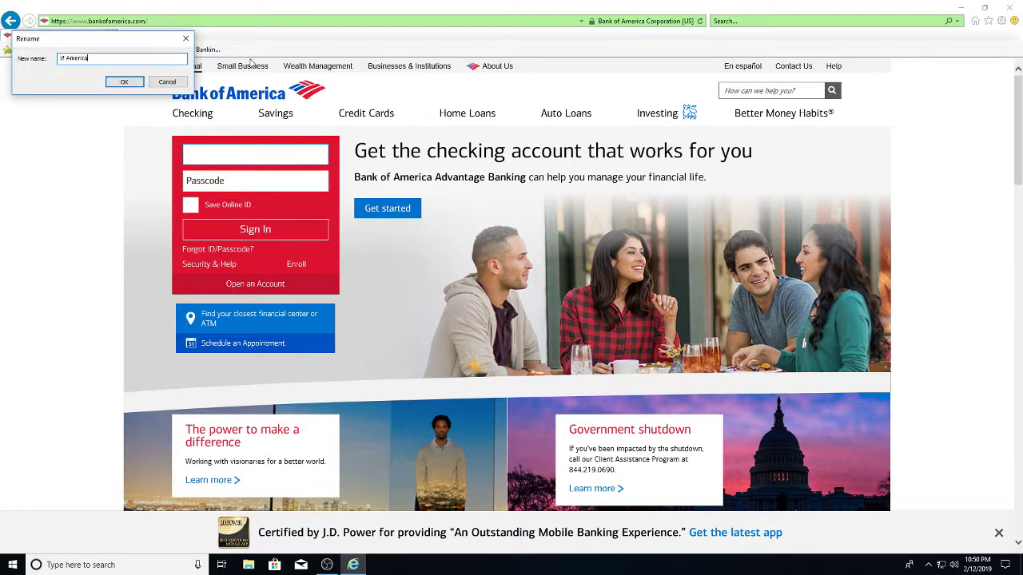
click(124, 81)
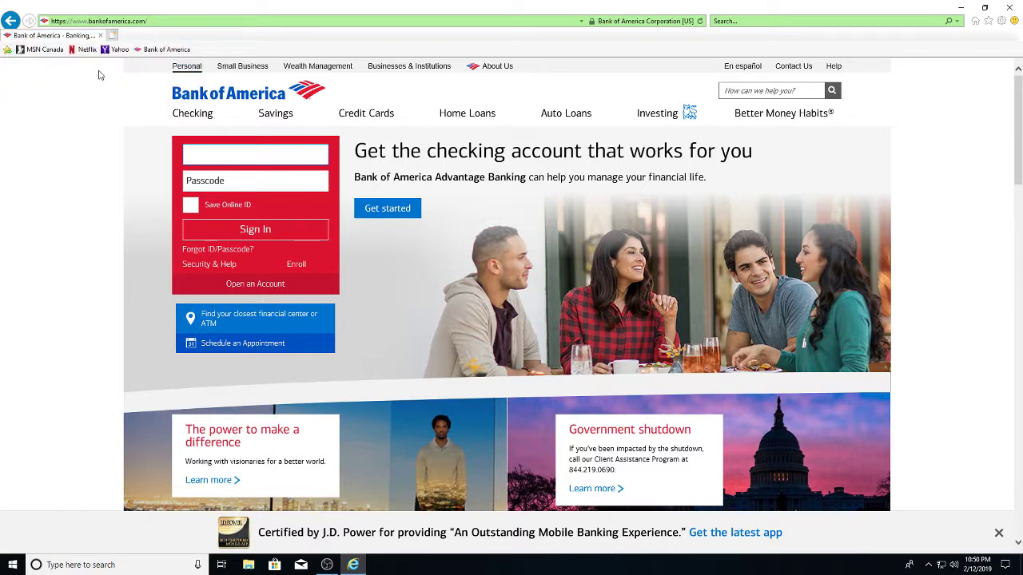
- Test the Yahoo, MSN Canada and Netflix favorites, then close Internet Explorer
click(118, 51)
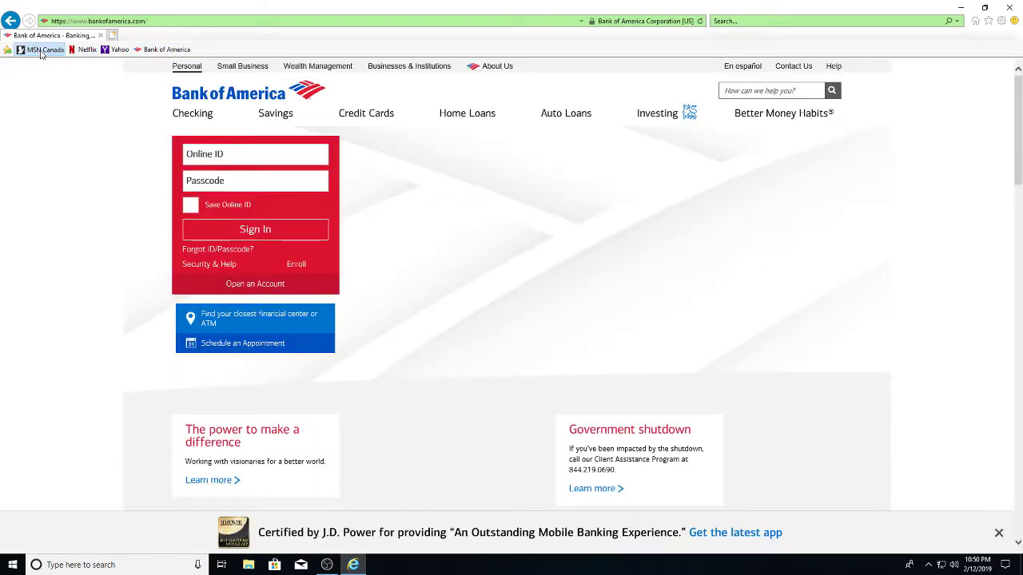
click(43, 53)
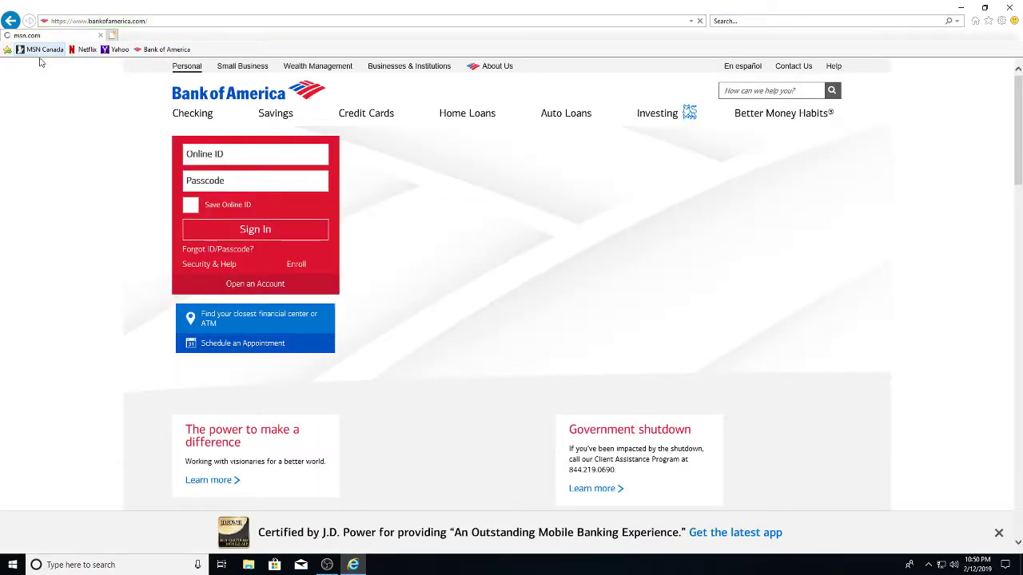
click(87, 50)
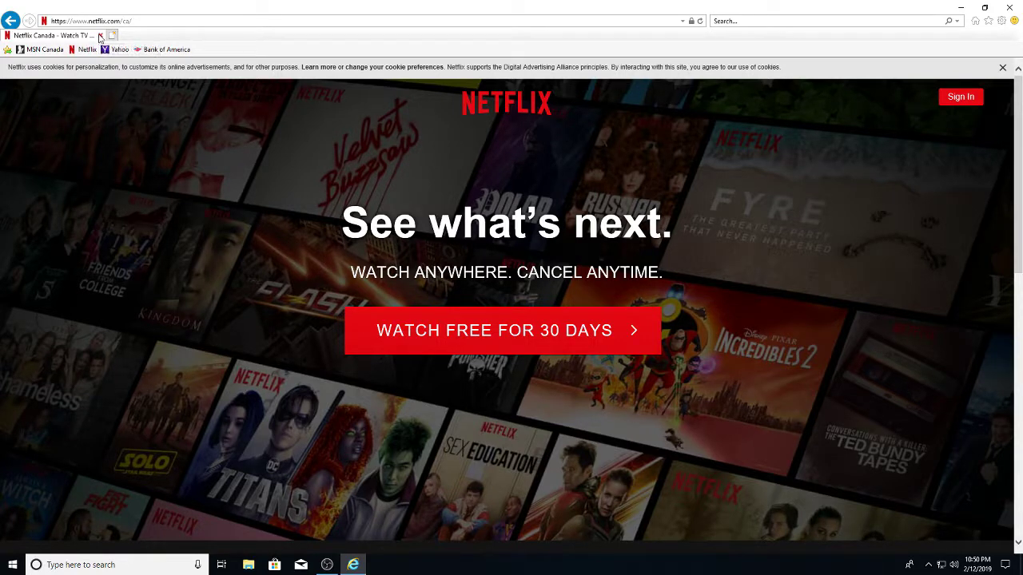
click(101, 36)
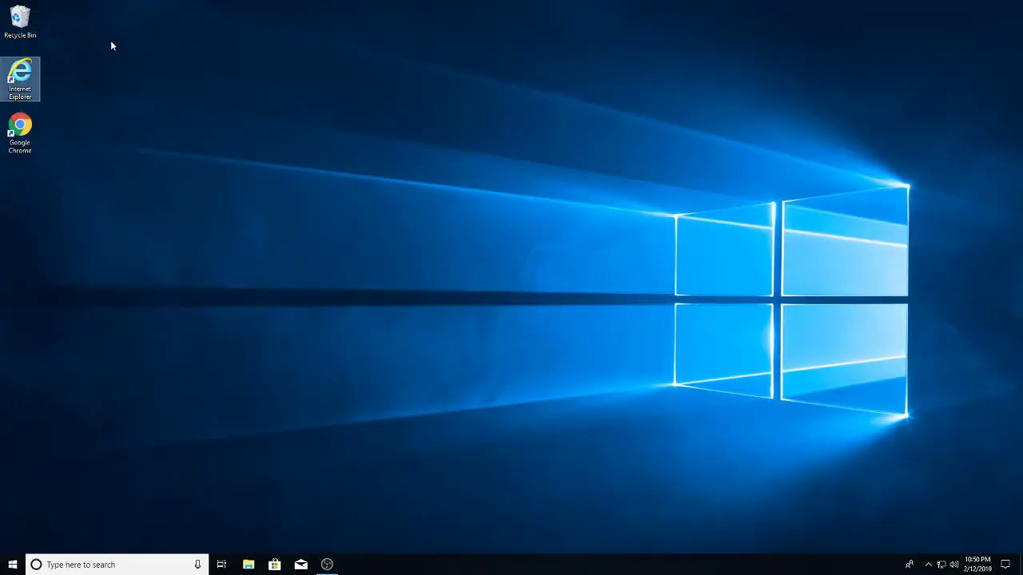